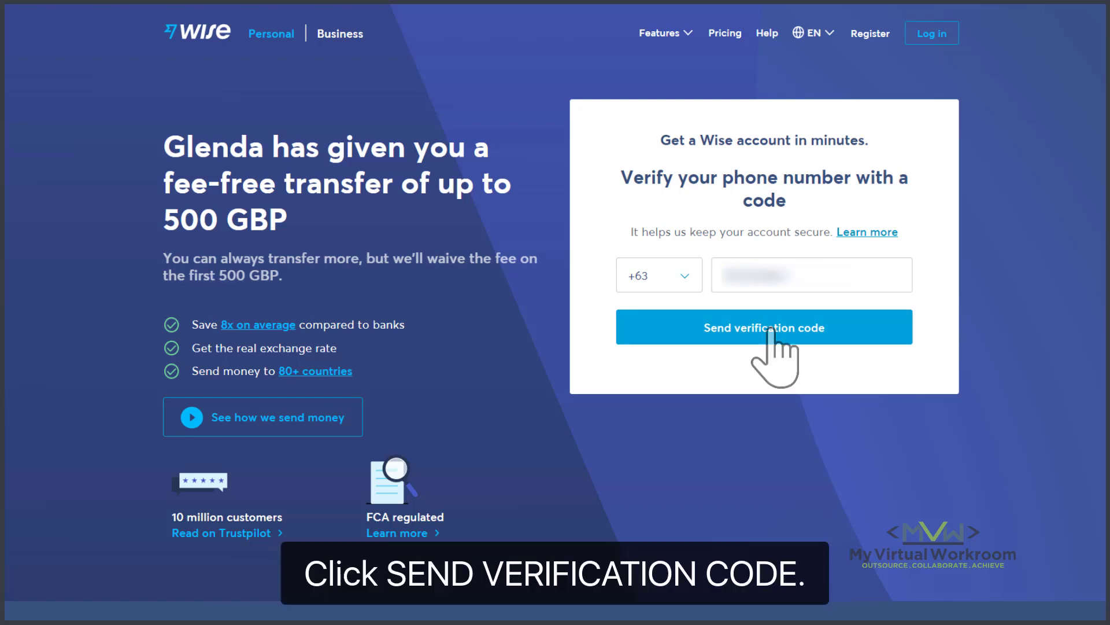
- Enter the texted six-digit security code, submit it, and choose Decide later
{"action": "left_click", "coordinate": [771, 328]}
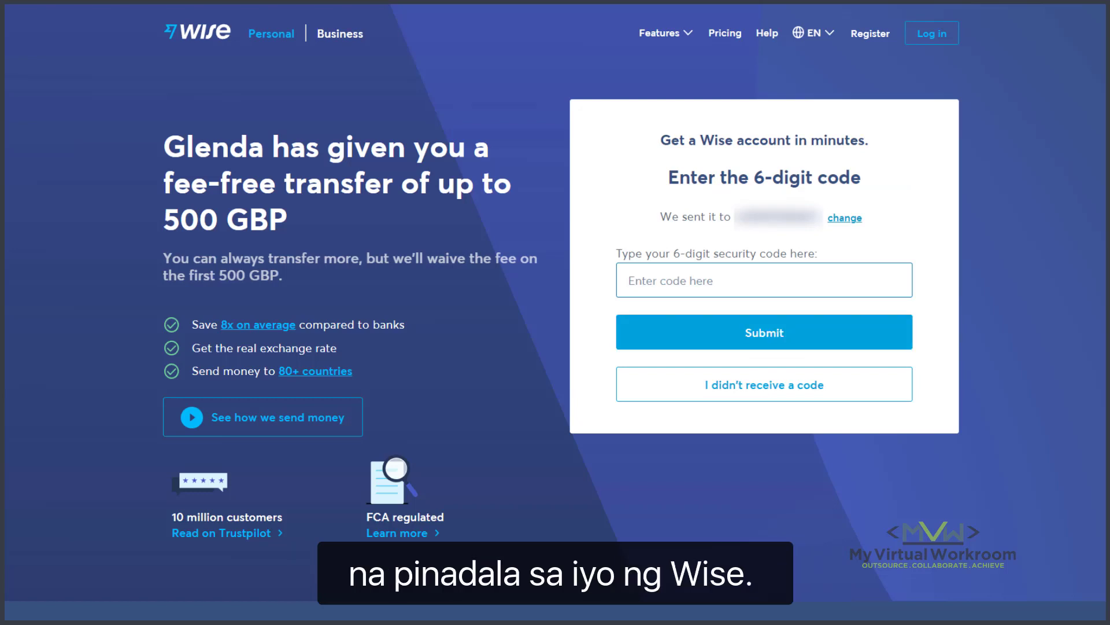
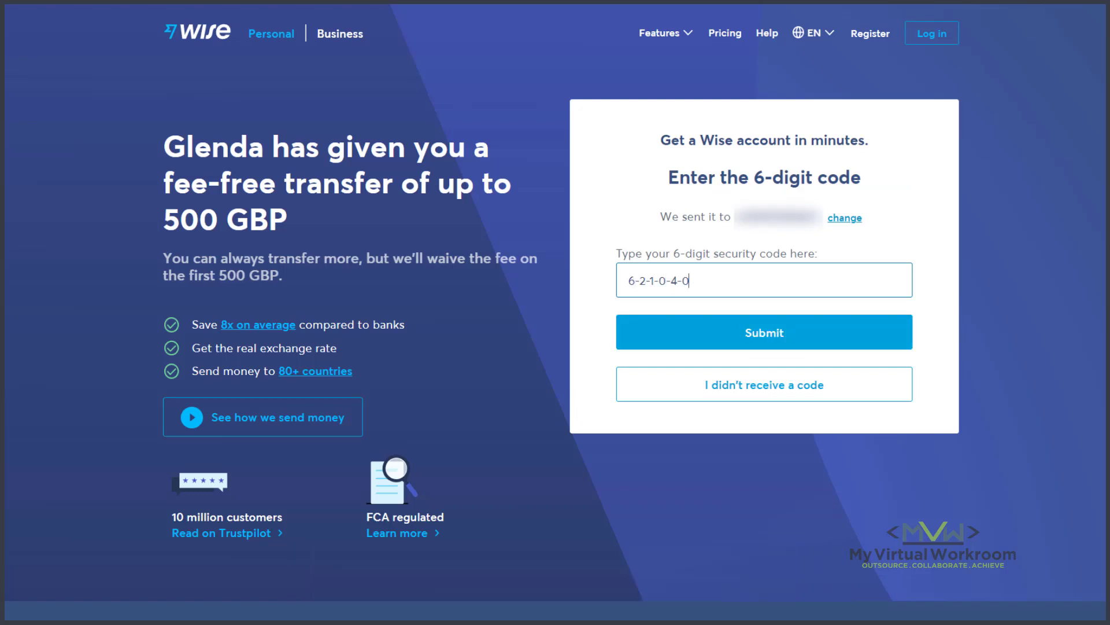
{"action": "left_click", "coordinate": [761, 333]}
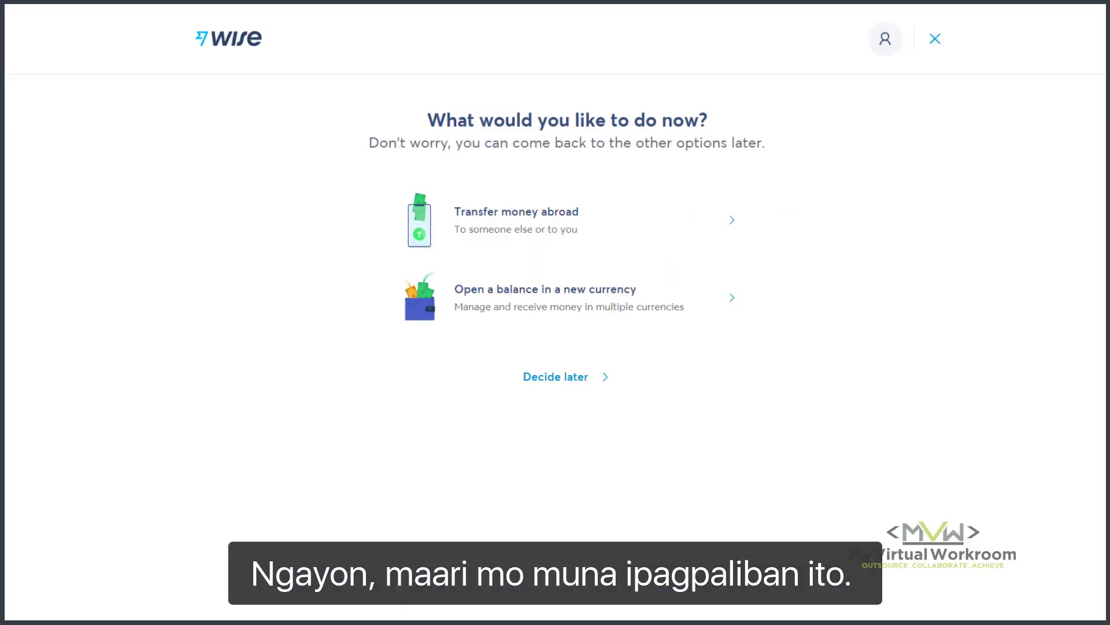
{"action": "left_click", "coordinate": [549, 386]}
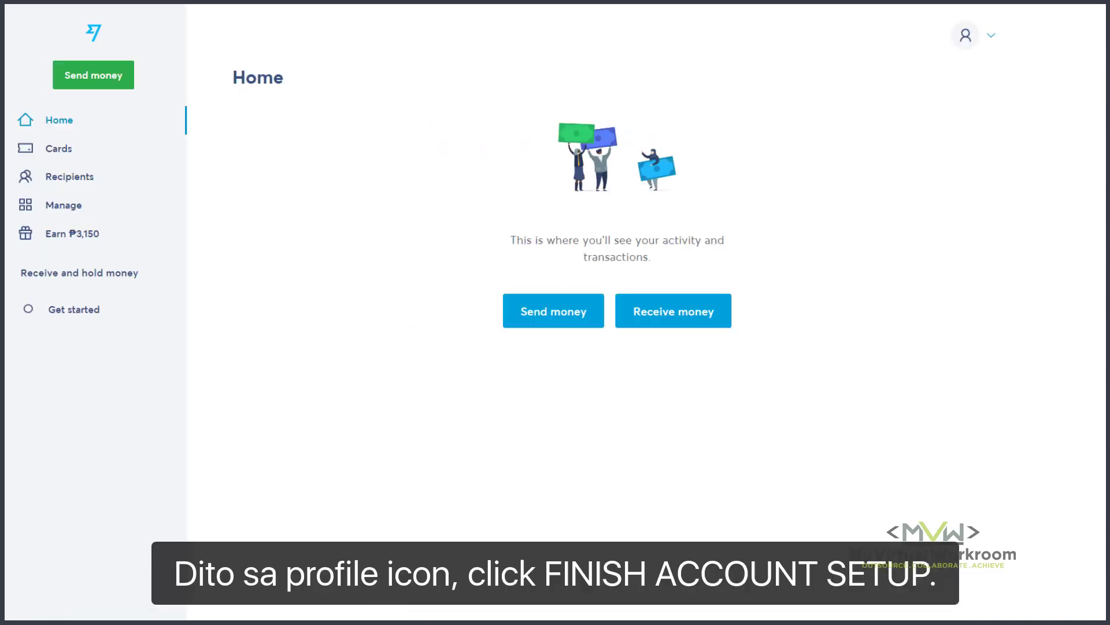
- Resume account setup from the profile menu and choose a Personal account
{"action": "left_click", "coordinate": [966, 36]}
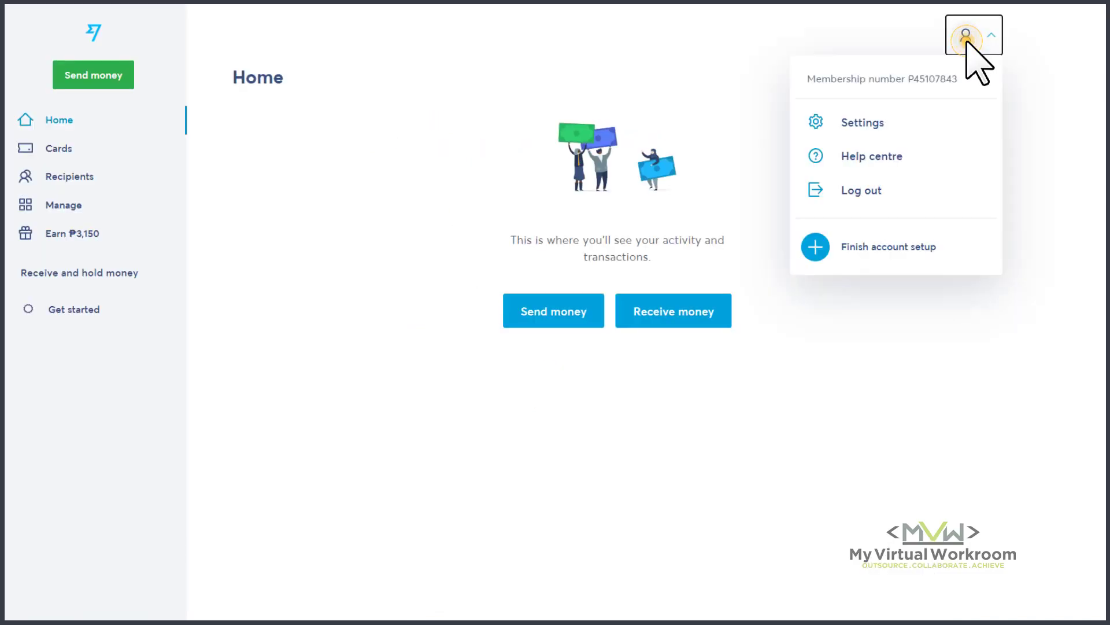
{"action": "left_click", "coordinate": [925, 257]}
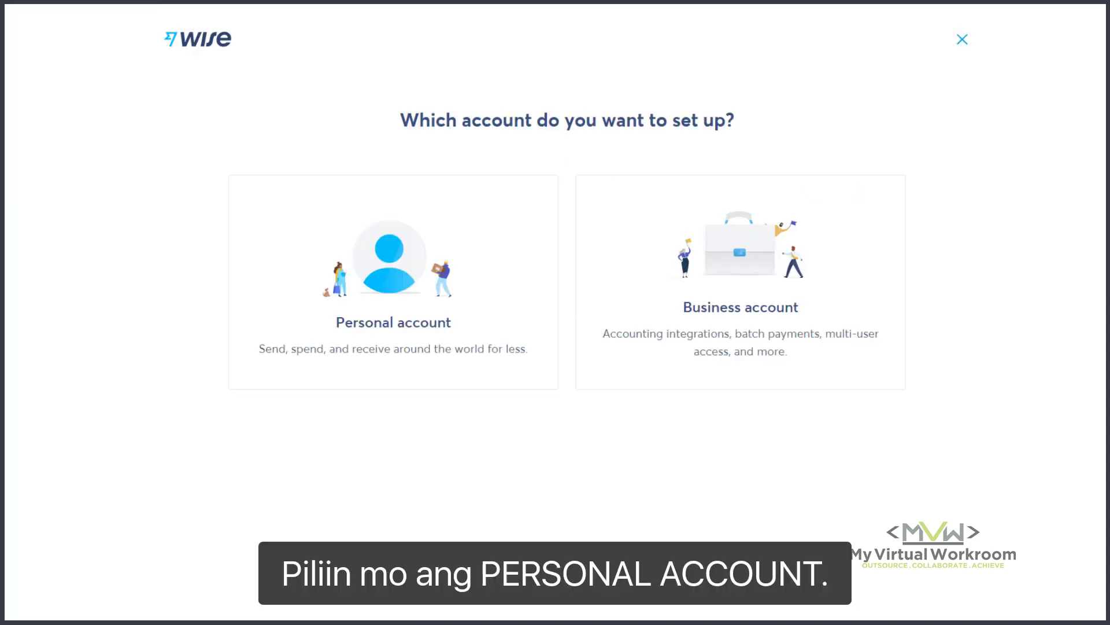
{"action": "left_click", "coordinate": [484, 325]}
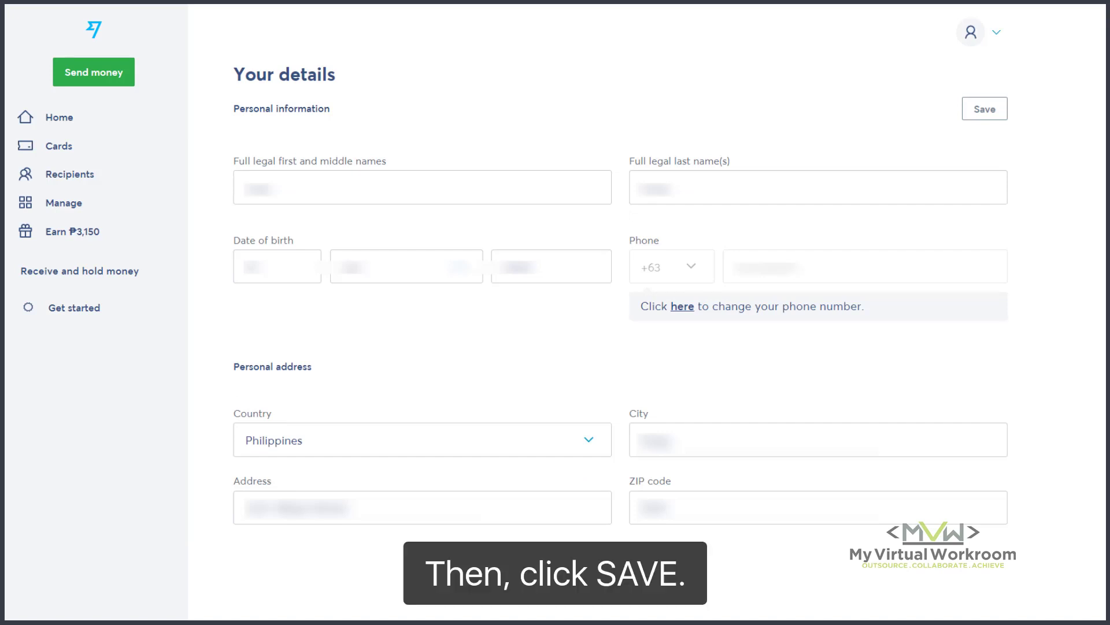
- Save the entered personal details and add an account photo
{"action": "left_click", "coordinate": [990, 112]}
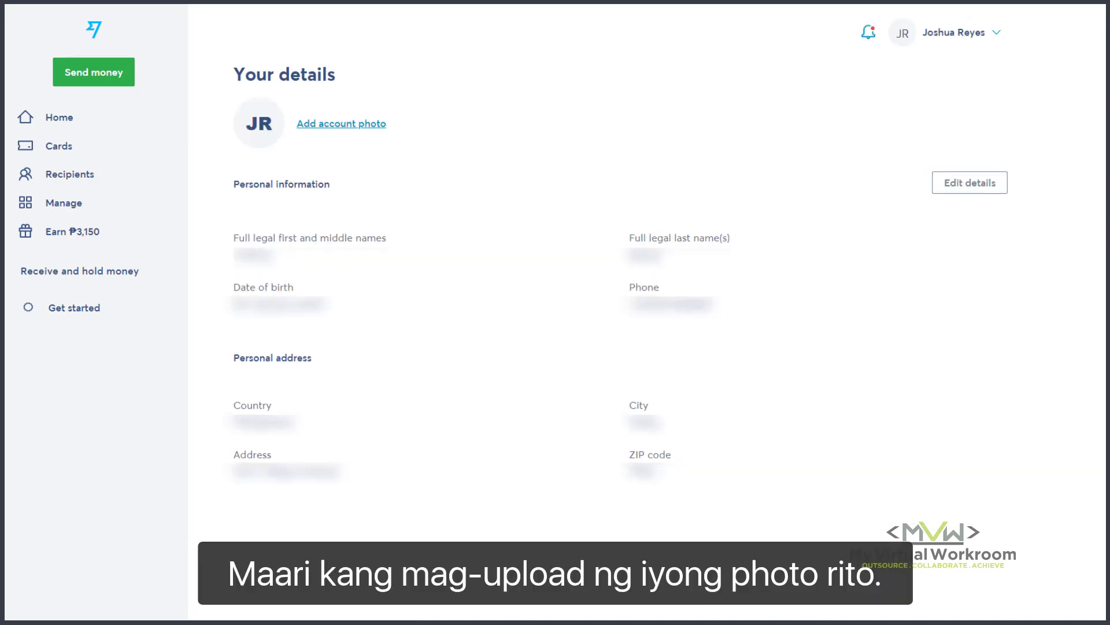
{"action": "left_click", "coordinate": [339, 125]}
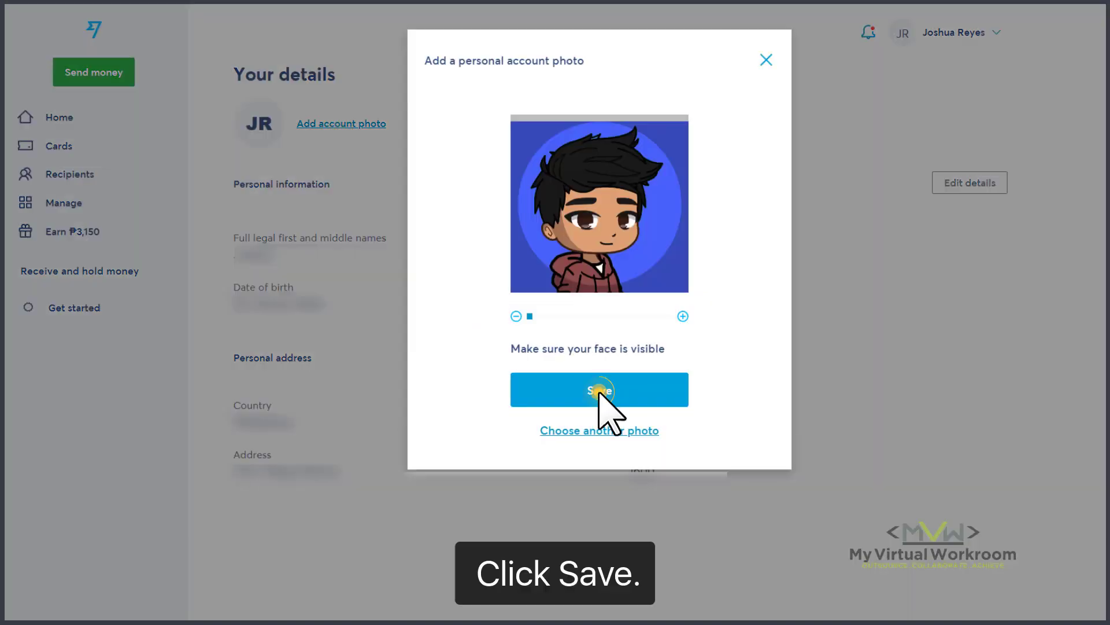
{"action": "left_click", "coordinate": [598, 387]}
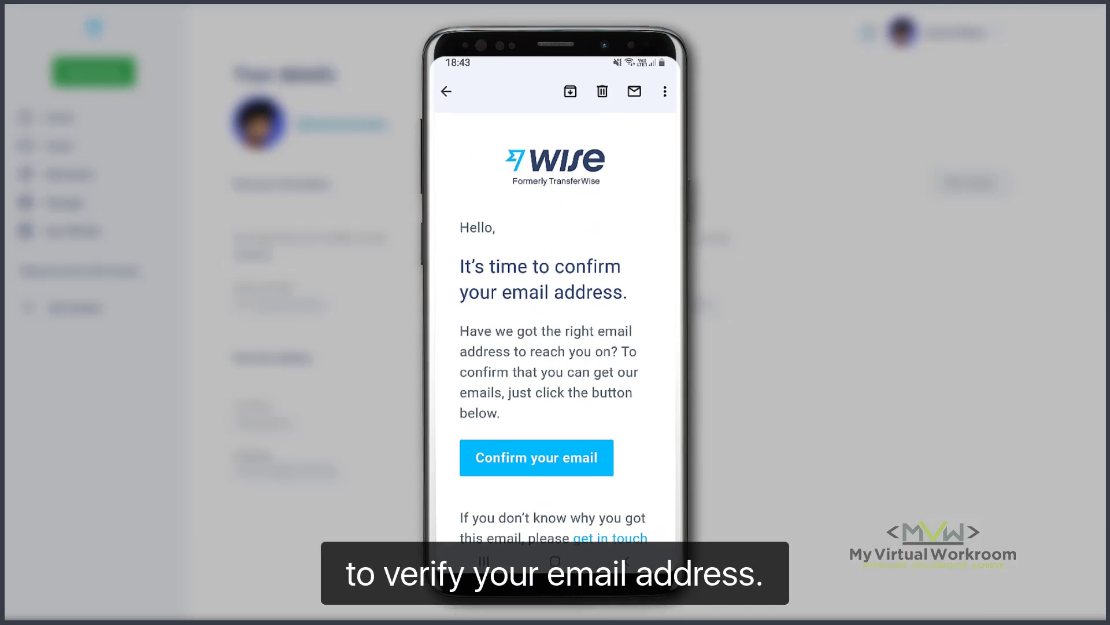
- Confirm the email address from the phone and return to the Home page
{"action": "left_click", "coordinate": [525, 455]}
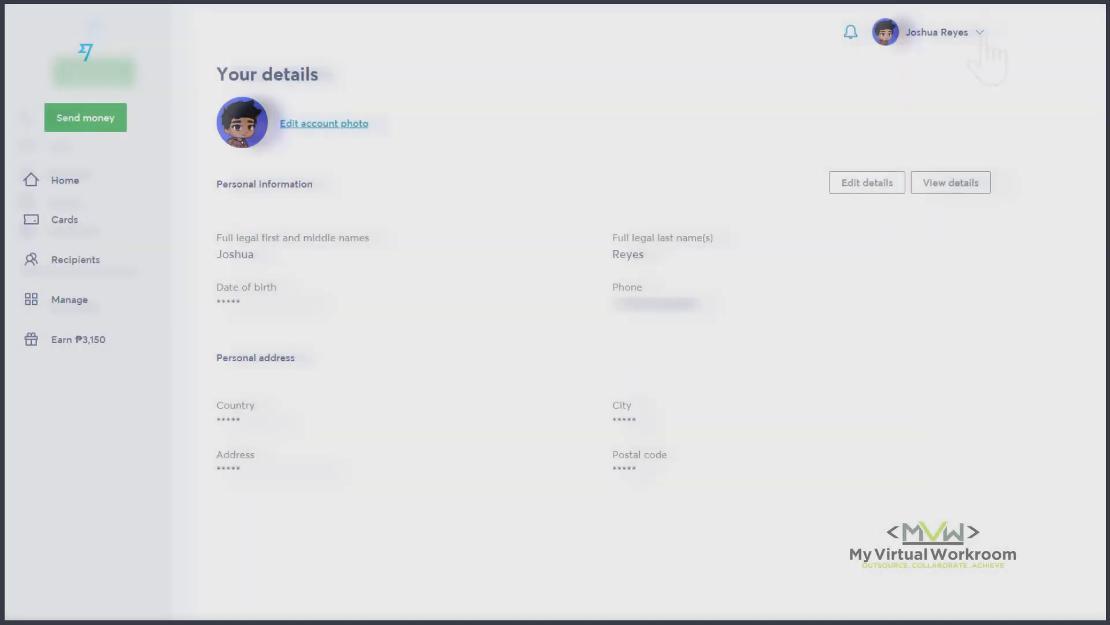
{"action": "left_click", "coordinate": [983, 35]}
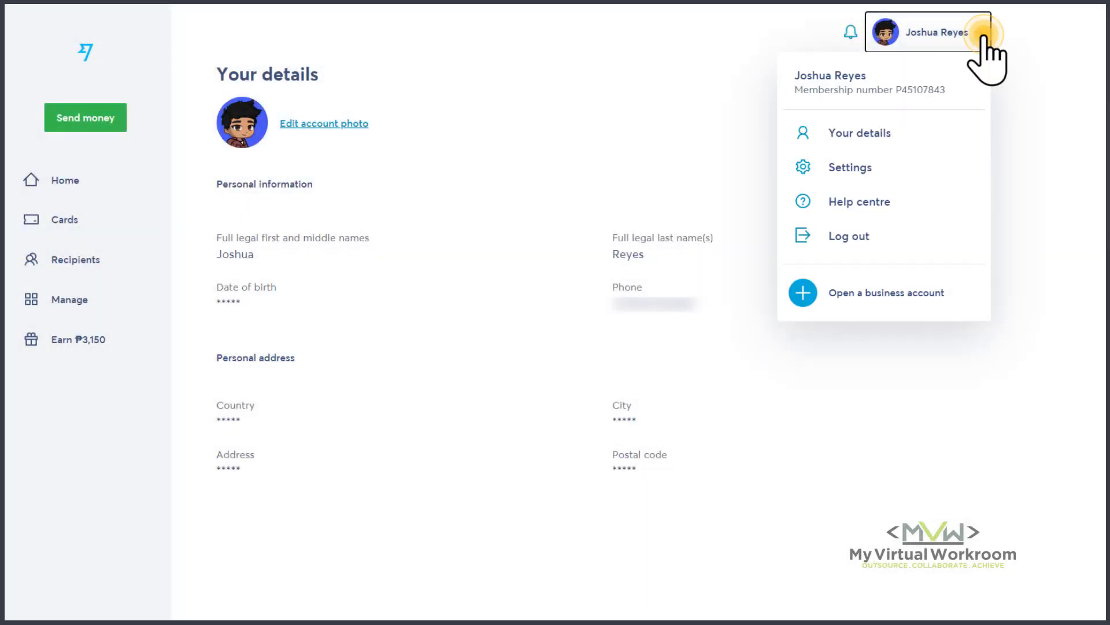
{"action": "left_click", "coordinate": [956, 171]}
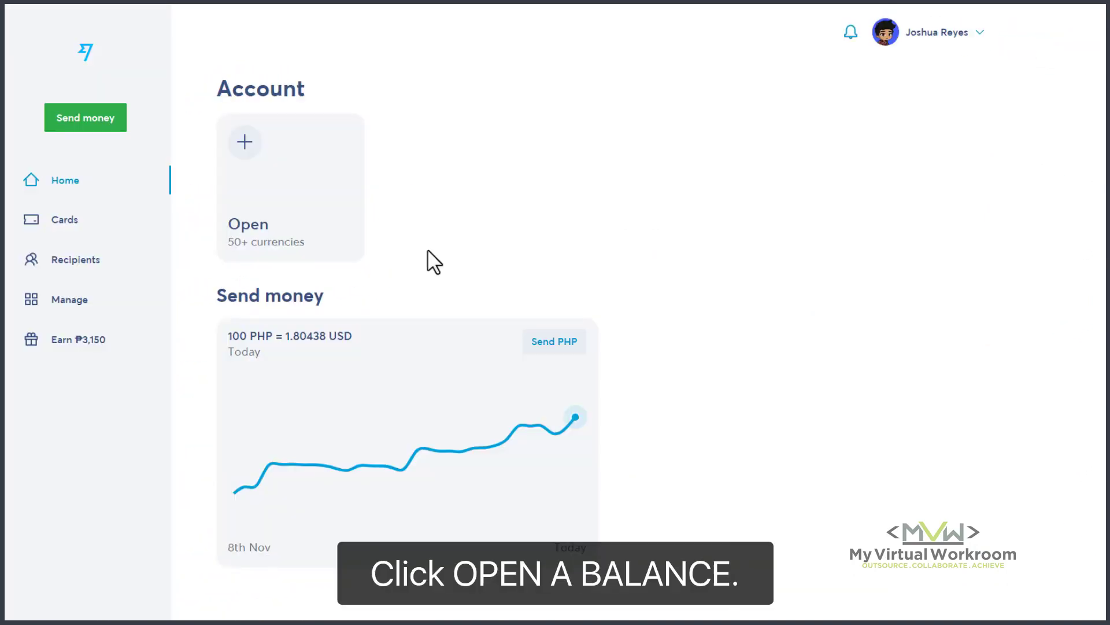
- Open a new US dollar balance and request its USD account details
{"action": "left_click", "coordinate": [353, 253]}
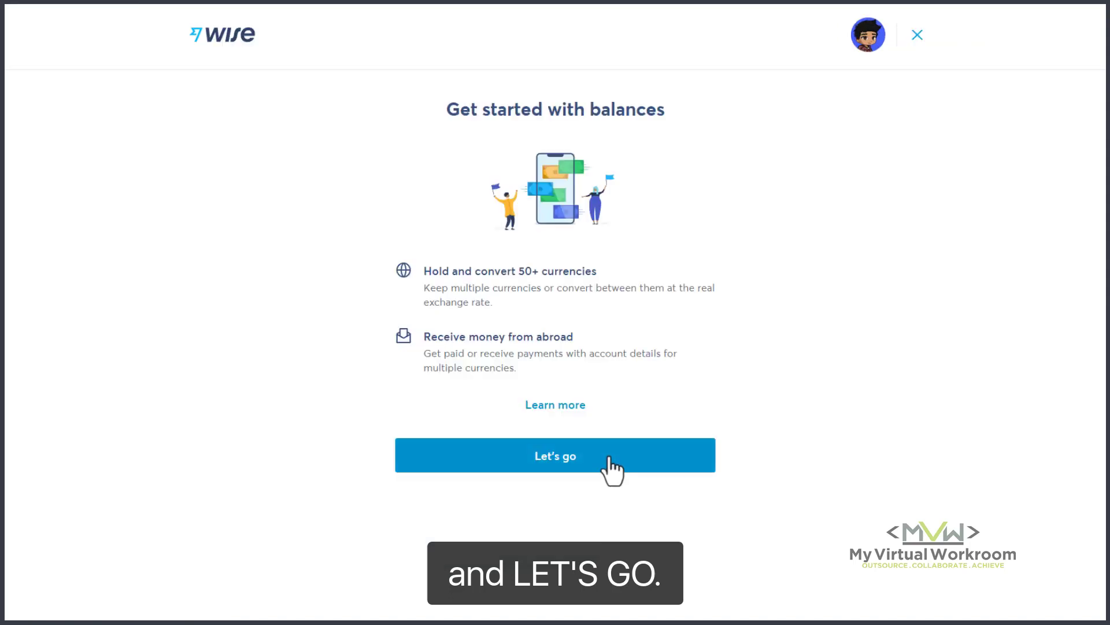
{"action": "left_click", "coordinate": [608, 466]}
{"action": "left_click", "coordinate": [556, 166]}
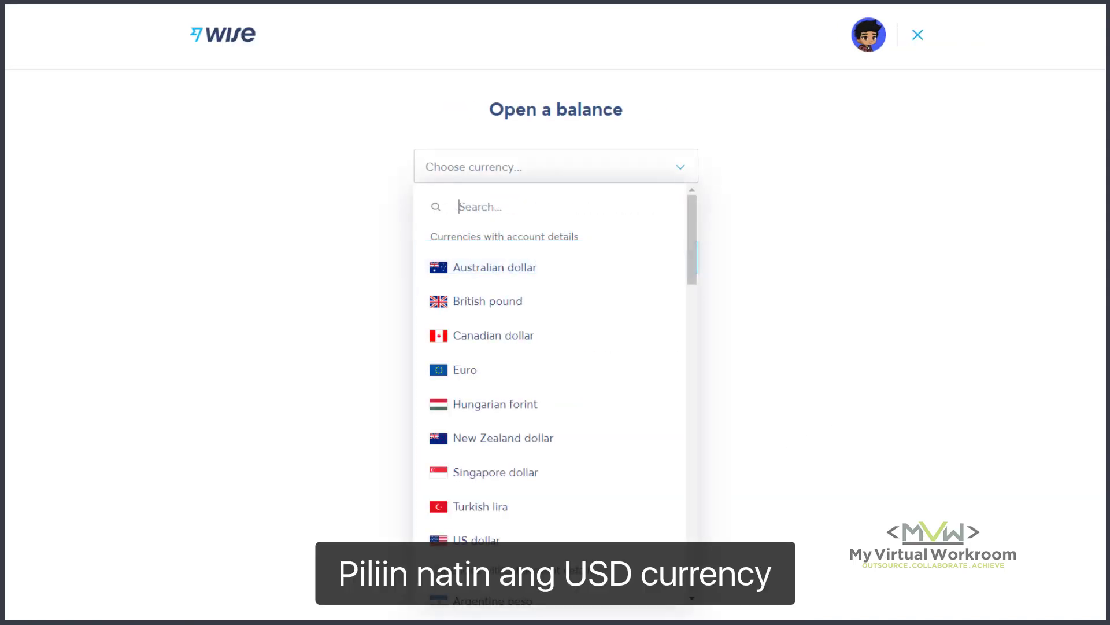
{"action": "left_click", "coordinate": [623, 542]}
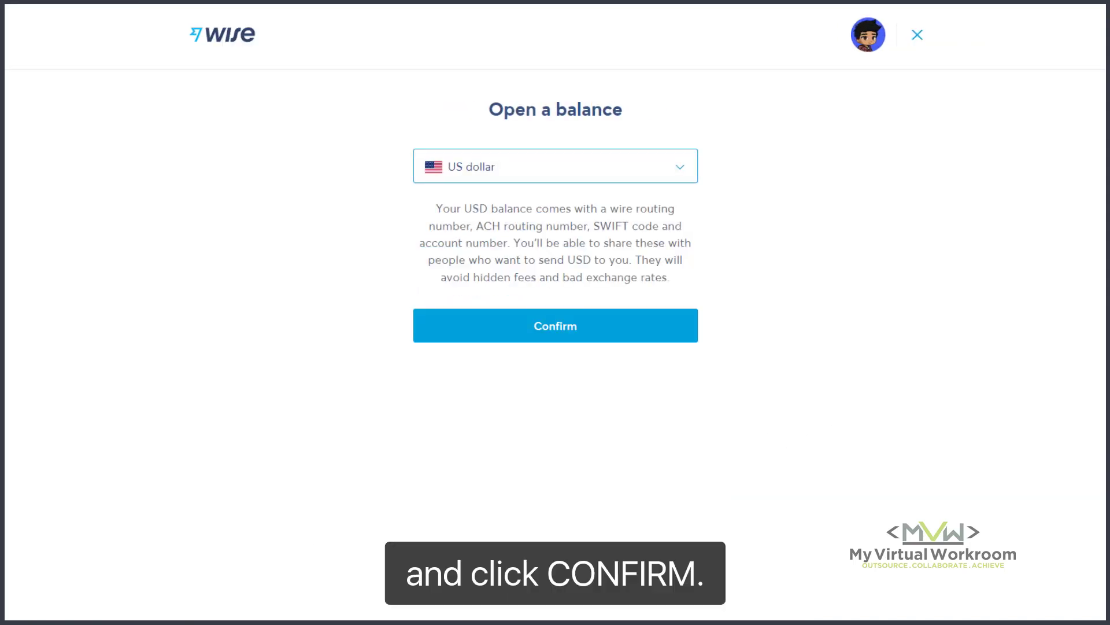
{"action": "left_click", "coordinate": [613, 326]}
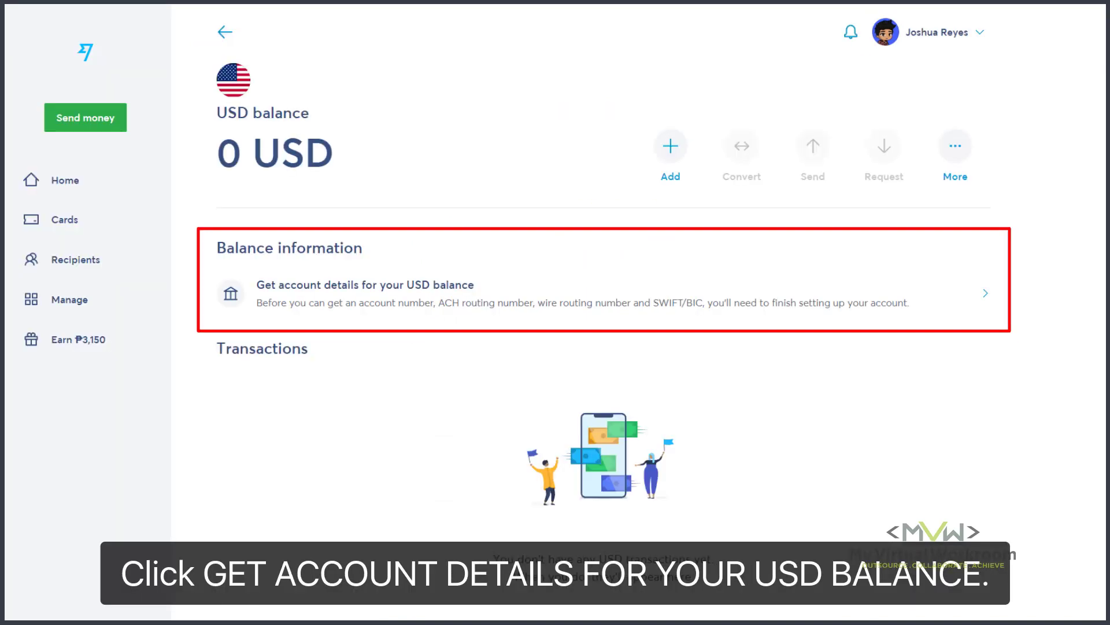
{"action": "left_click", "coordinate": [493, 285]}
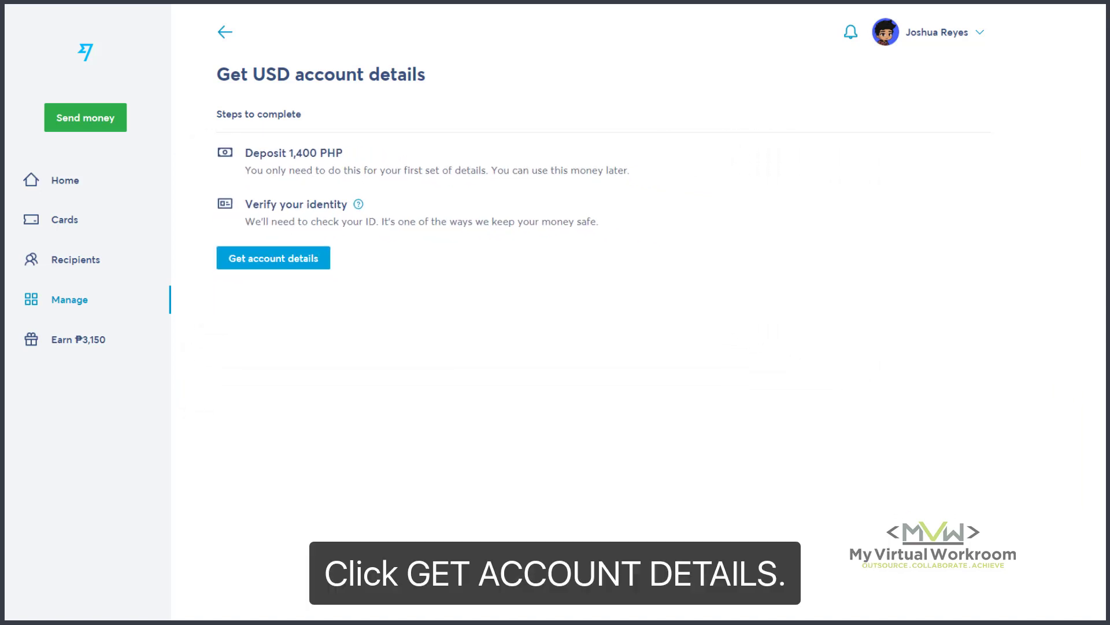
- Continue past the 1,400 PHP Add money step to identity verification
{"action": "left_click", "coordinate": [263, 259]}
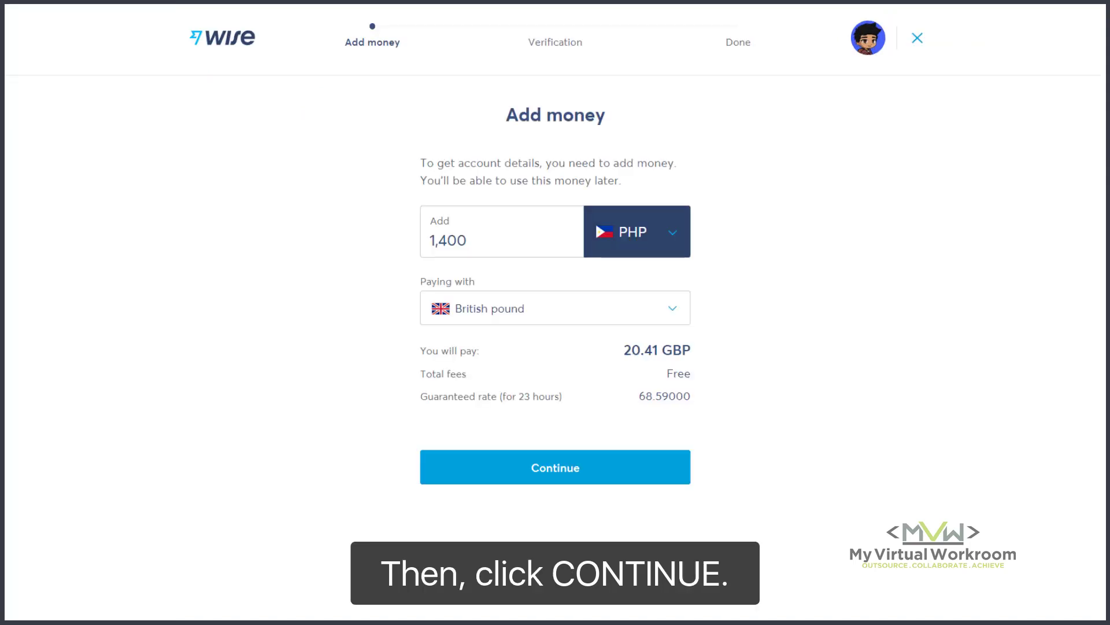
{"action": "left_click", "coordinate": [608, 465]}
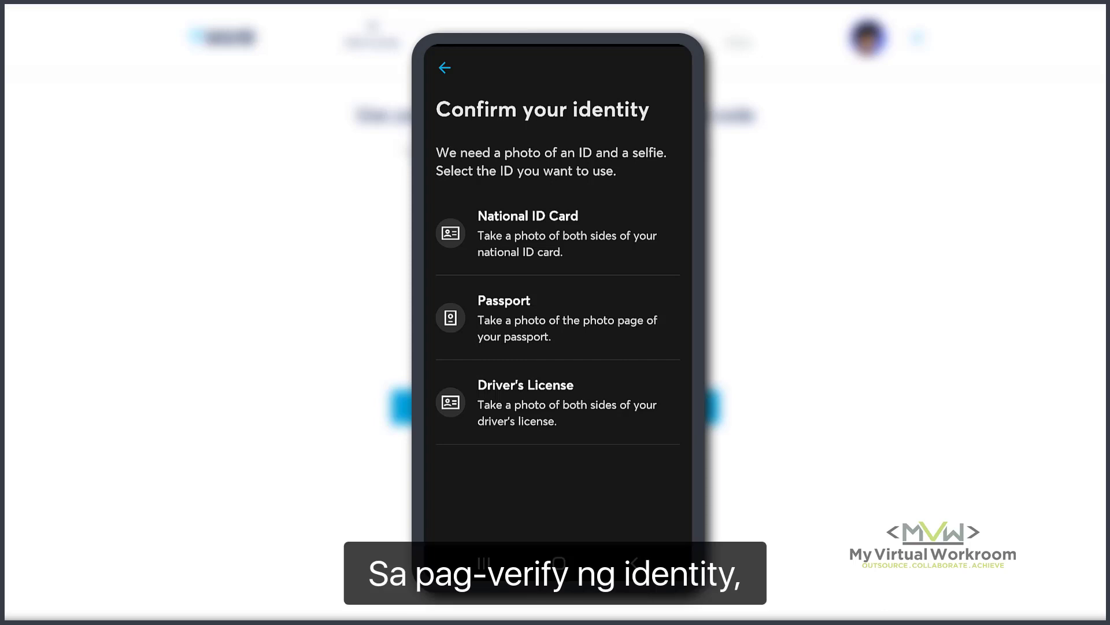
- Verify identity with front and back photos of a driver's license plus a selfie
{"action": "left_click", "coordinate": [556, 405]}
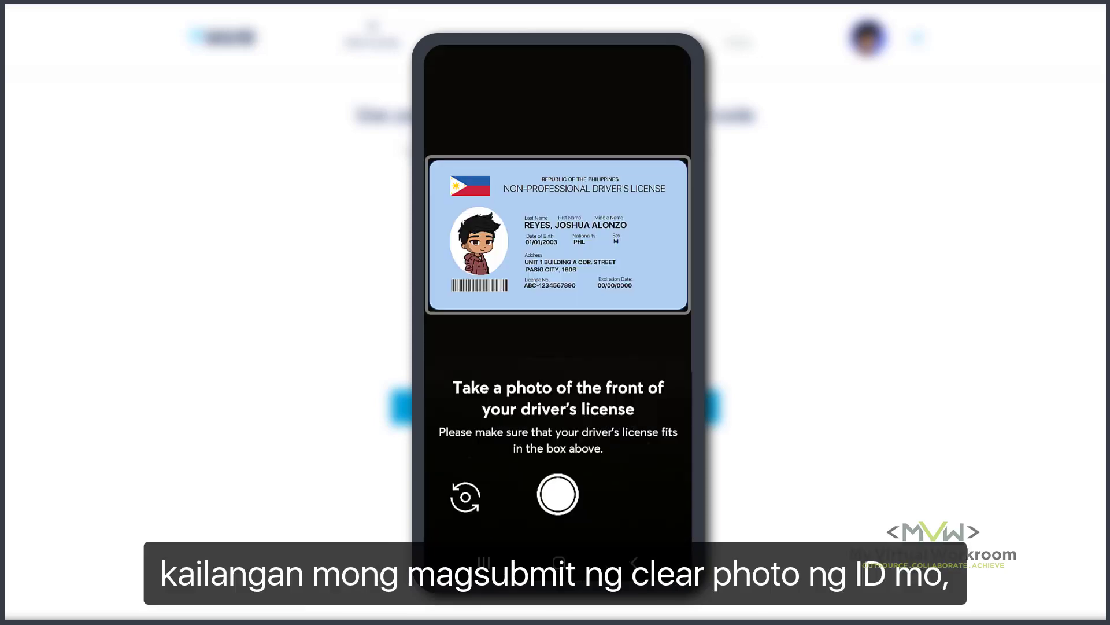
{"action": "left_click", "coordinate": [557, 493]}
{"action": "left_click", "coordinate": [558, 494]}
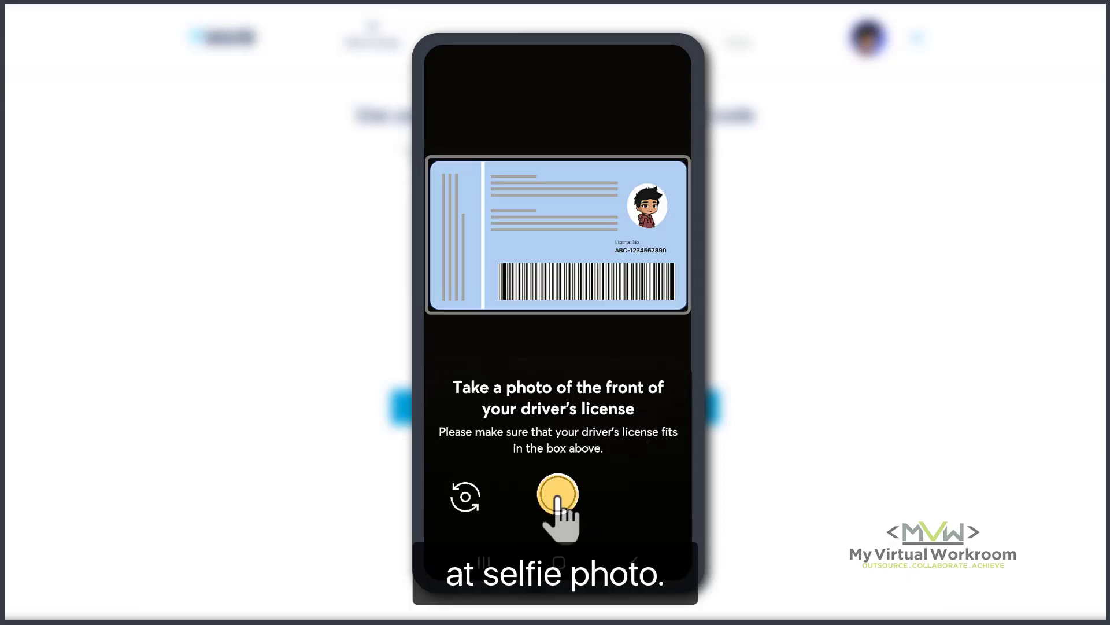
{"action": "left_click", "coordinate": [556, 492]}
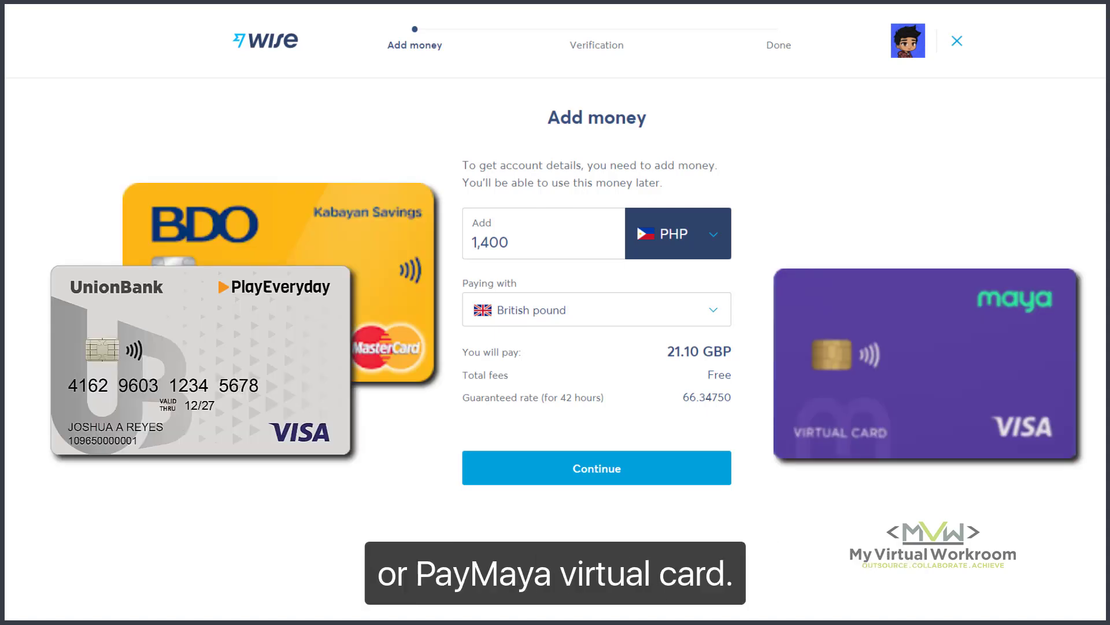
- Set the deposit to 20 USD, paid in US dollars
{"action": "left_click", "coordinate": [604, 484]}
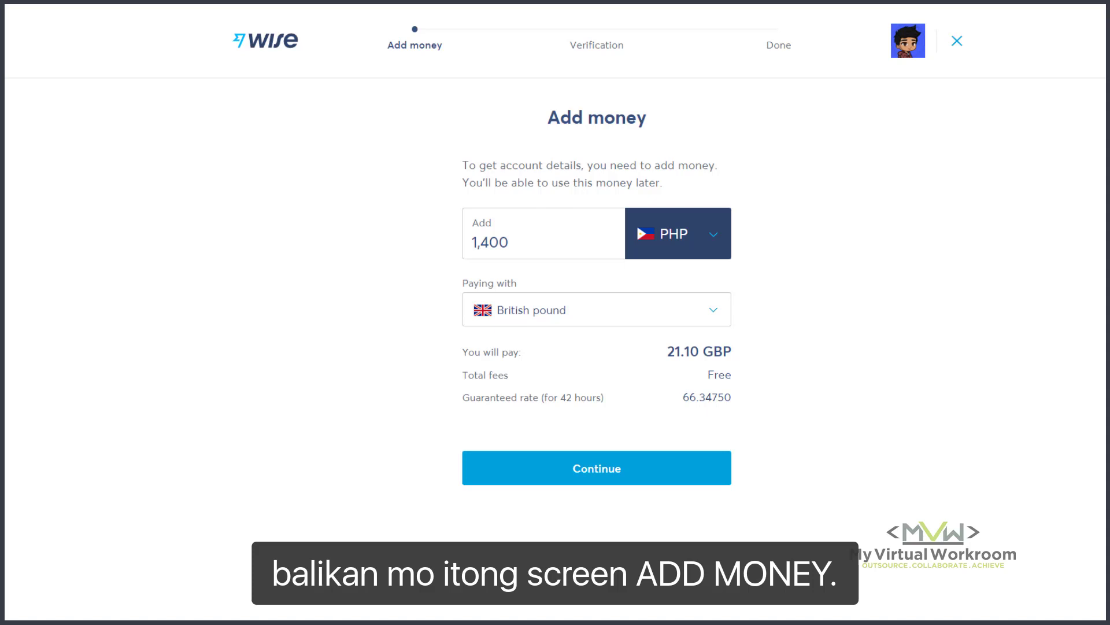
{"action": "left_click", "coordinate": [677, 233]}
{"action": "scroll", "coordinate": [674, 422], "scroll_direction": "down", "scroll_amount": 10}
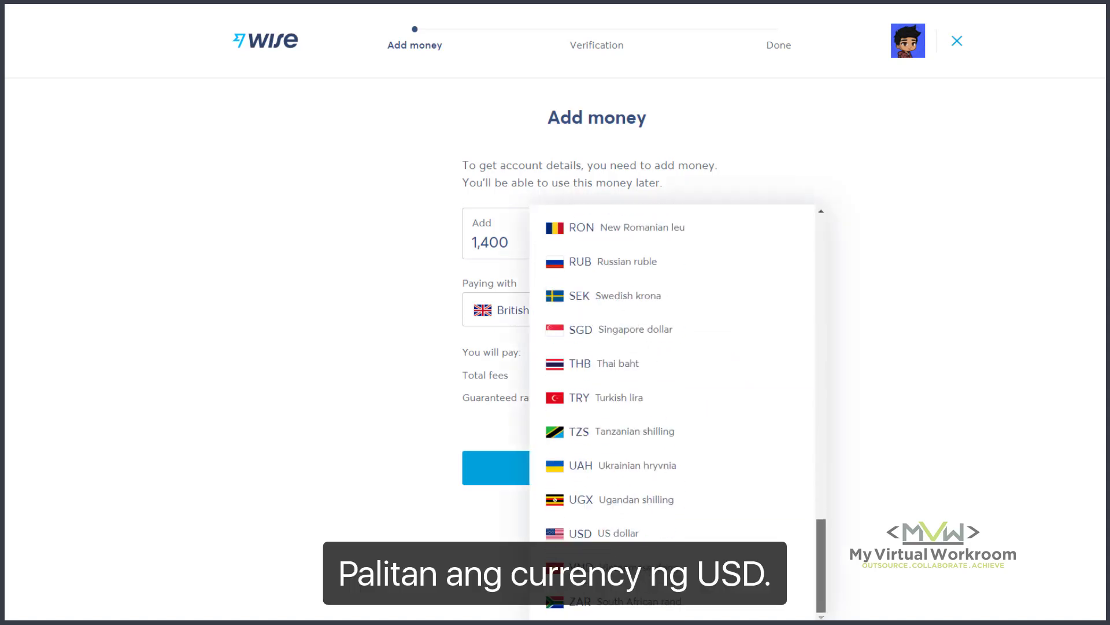
{"action": "left_click", "coordinate": [607, 602]}
{"action": "left_click", "coordinate": [597, 309]}
{"action": "scroll", "coordinate": [597, 462], "scroll_direction": "down", "scroll_amount": 10}
{"action": "left_click", "coordinate": [597, 595]}
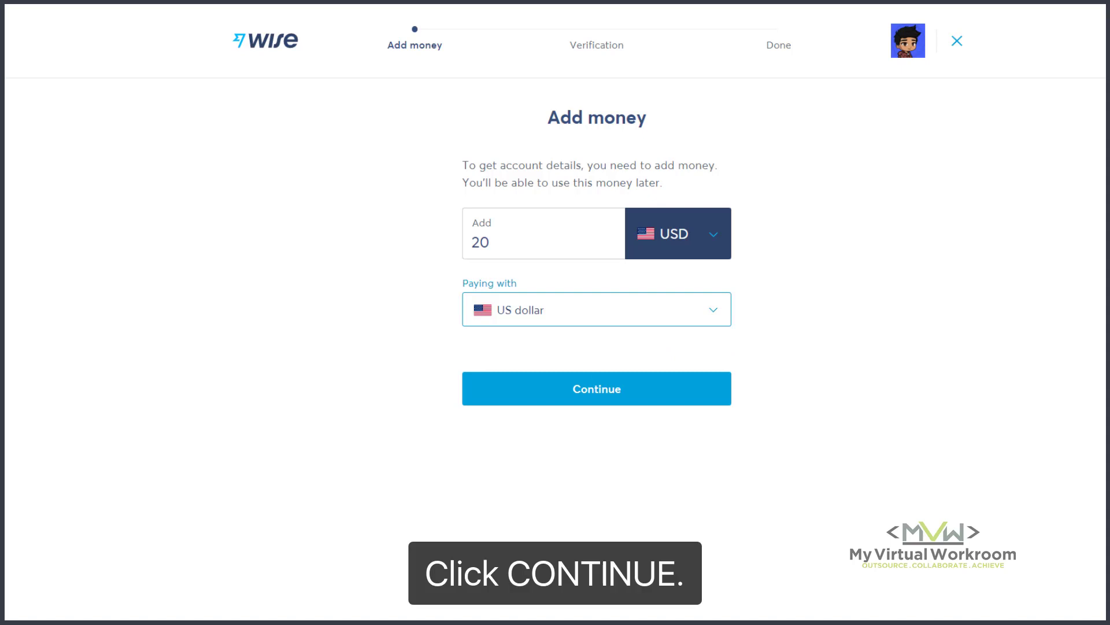
{"action": "left_click", "coordinate": [600, 386]}
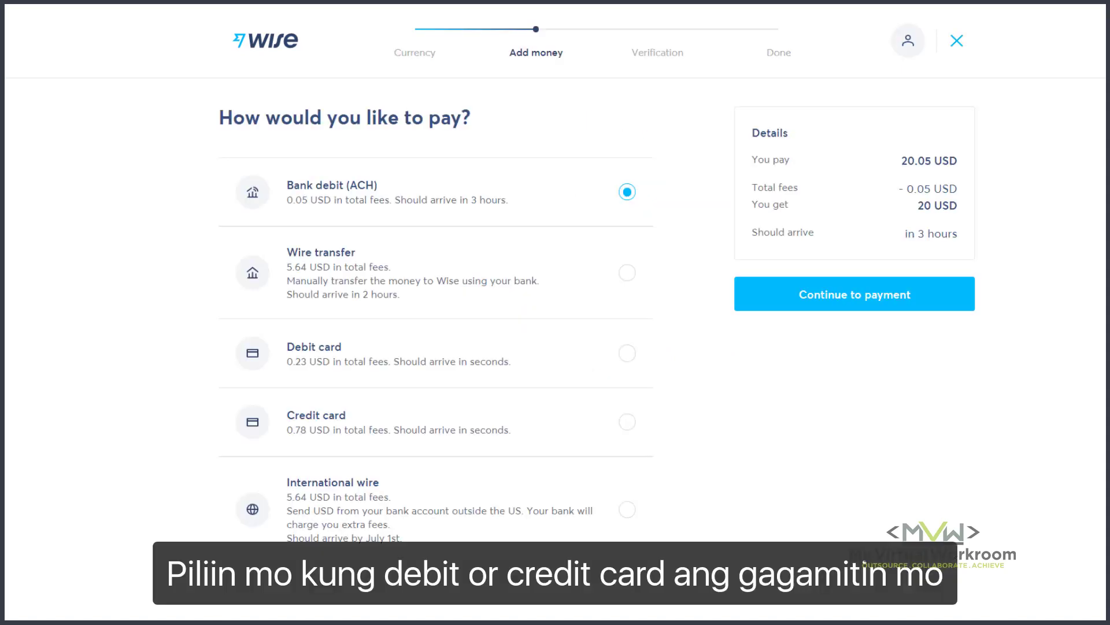
- Pay the 20.88 USD by debit card and view the funded balance
{"action": "left_click", "coordinate": [627, 353]}
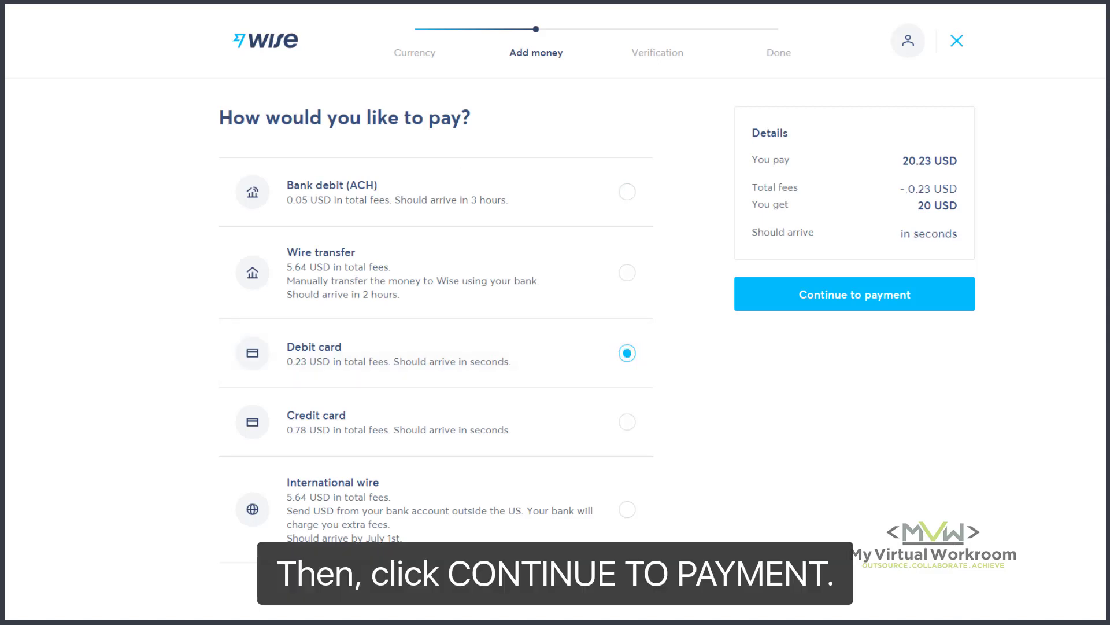
{"action": "left_click", "coordinate": [861, 295]}
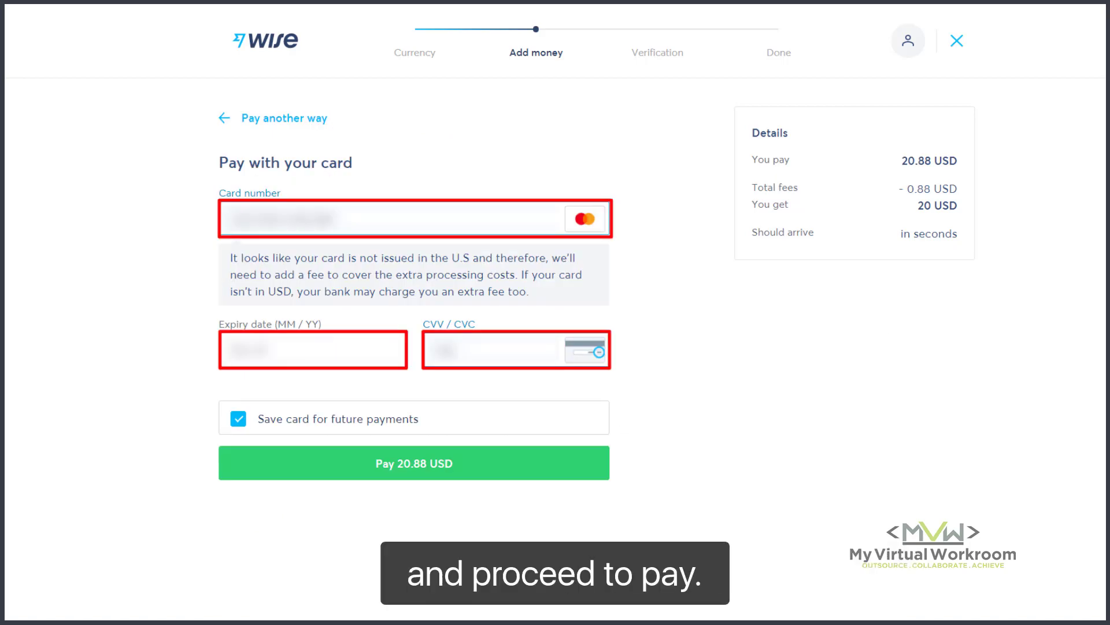
{"action": "left_click", "coordinate": [414, 470]}
{"action": "left_click", "coordinate": [602, 559]}
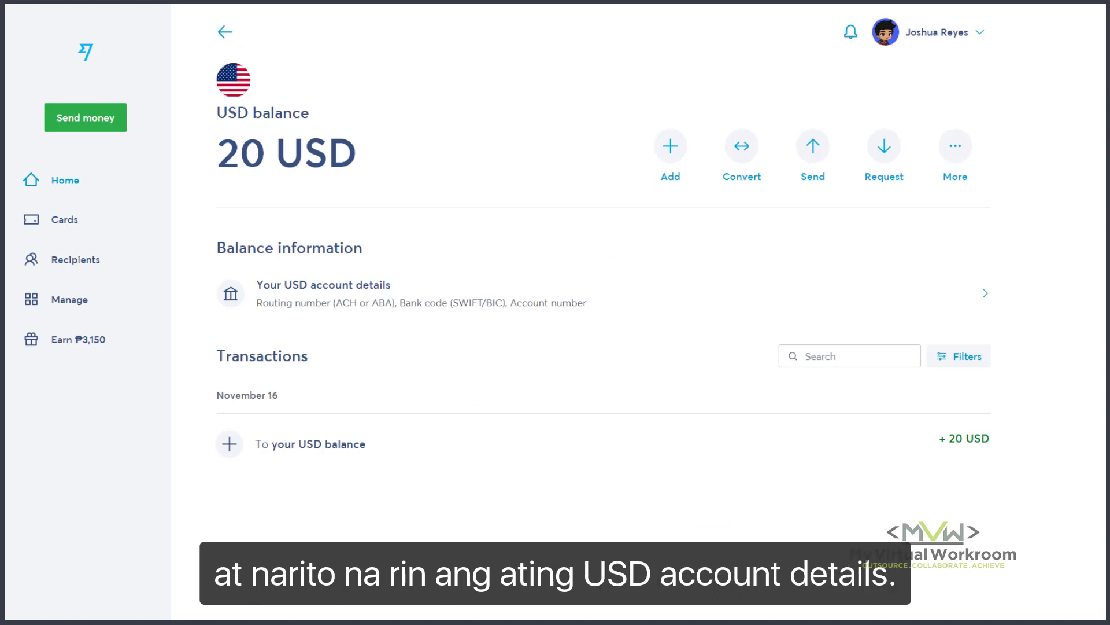
- View the USD balance's account details
{"action": "left_click", "coordinate": [478, 294]}
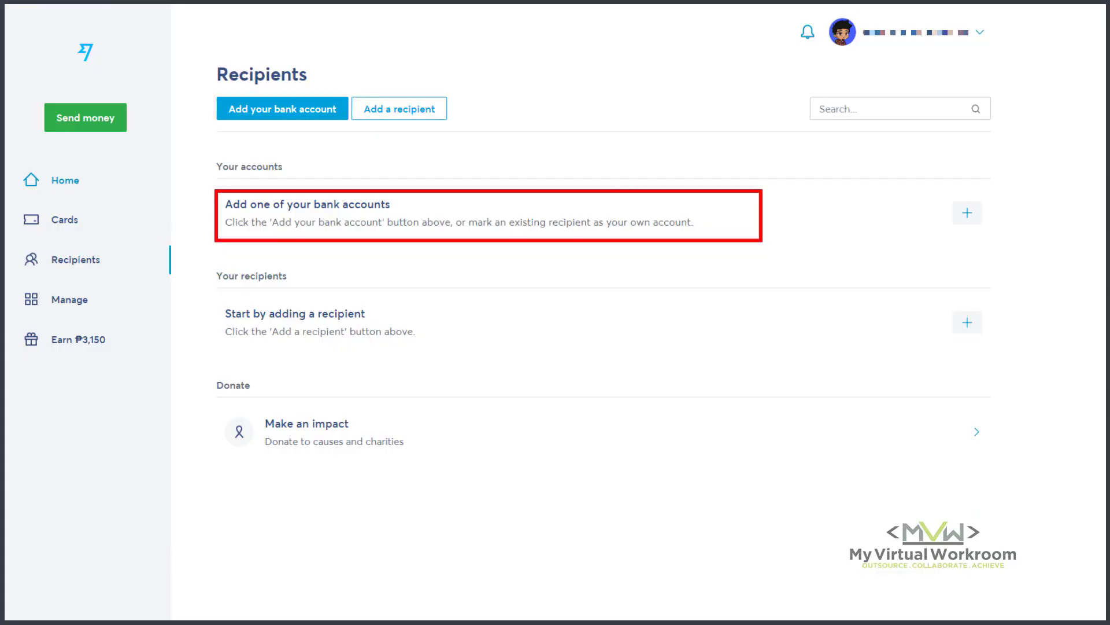
- Add your own PHP bank account at BDO Unibank with its account number
{"action": "left_click", "coordinate": [414, 205]}
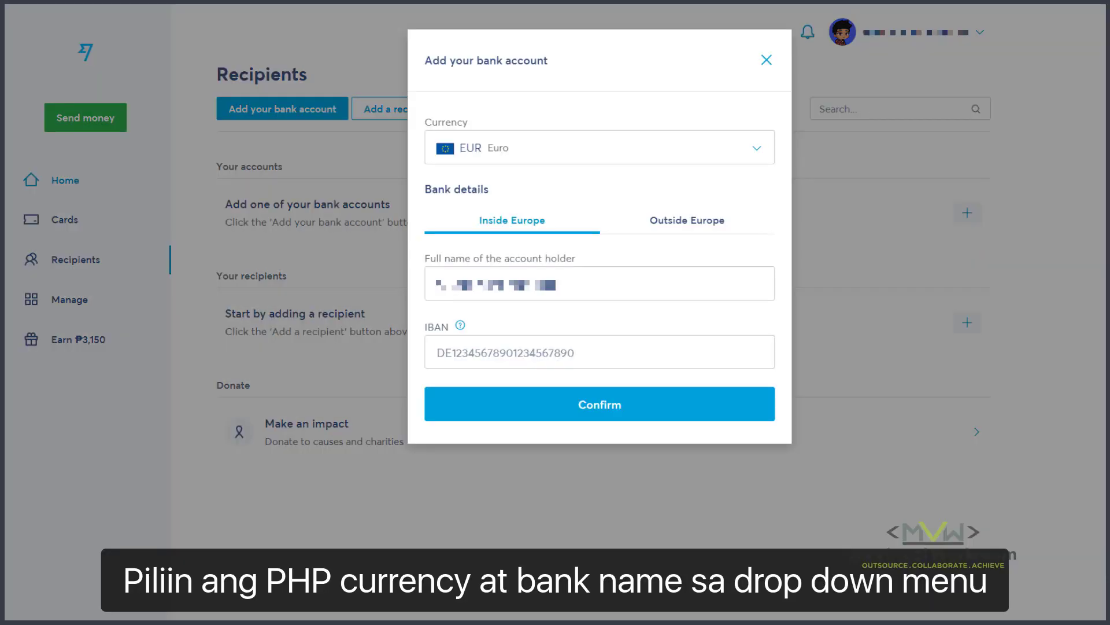
{"action": "left_click", "coordinate": [751, 153]}
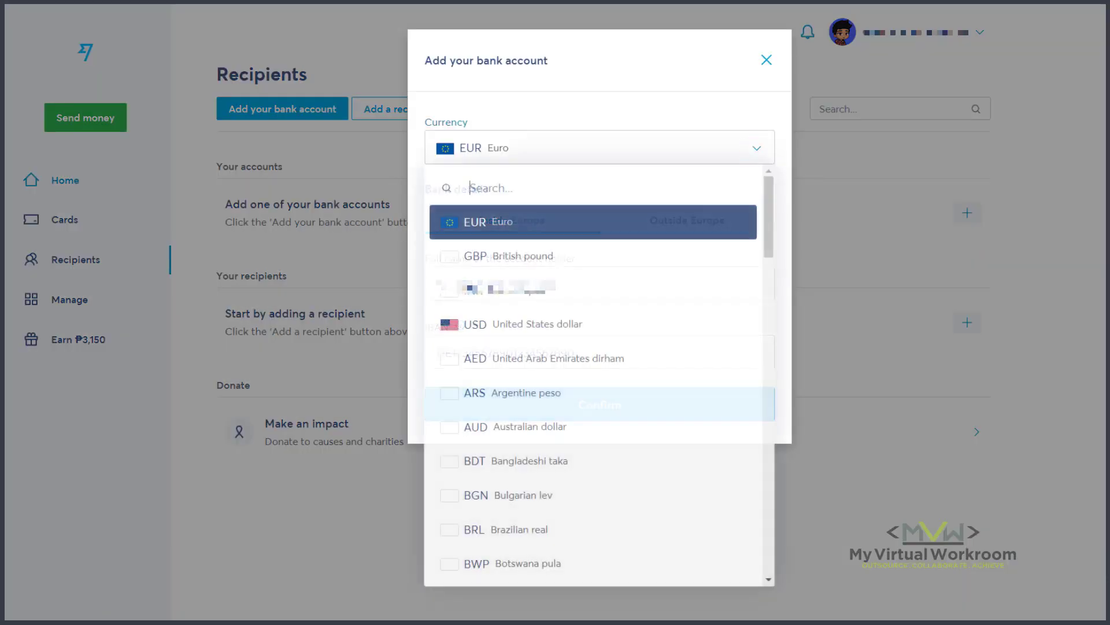
{"action": "type", "text": "ph"}
{"action": "left_click", "coordinate": [750, 220]}
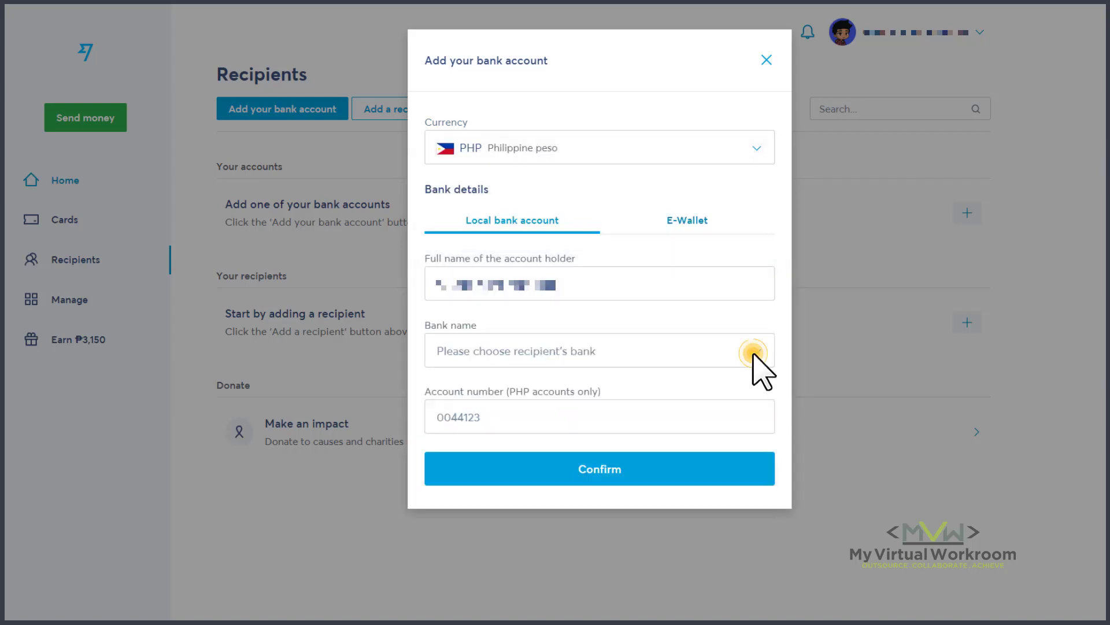
{"action": "left_click", "coordinate": [752, 363]}
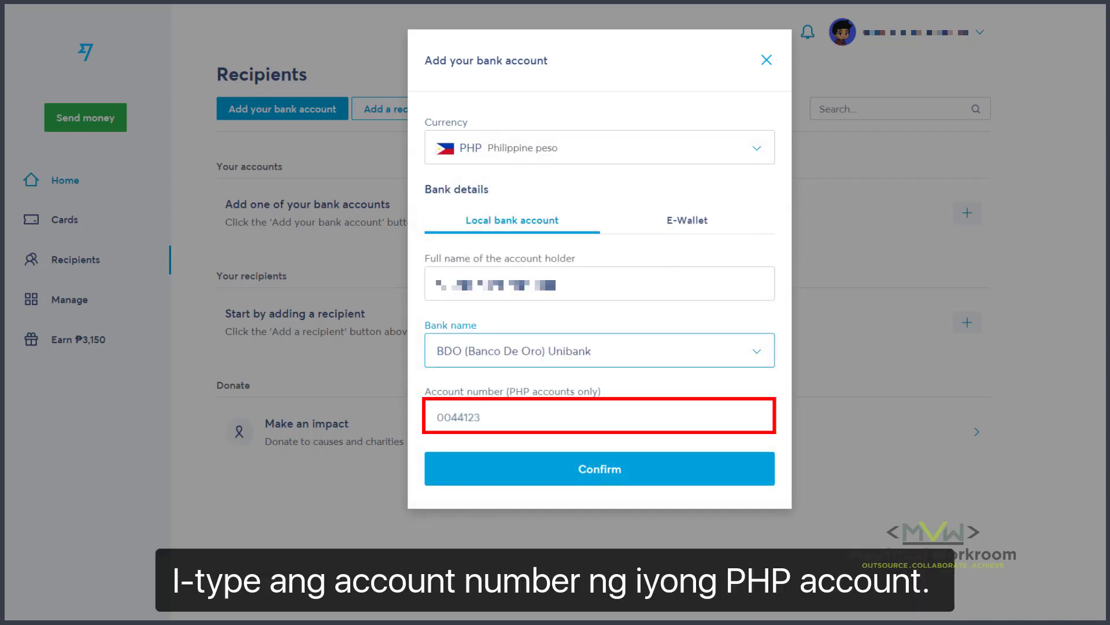
{"action": "left_click", "coordinate": [437, 417]}
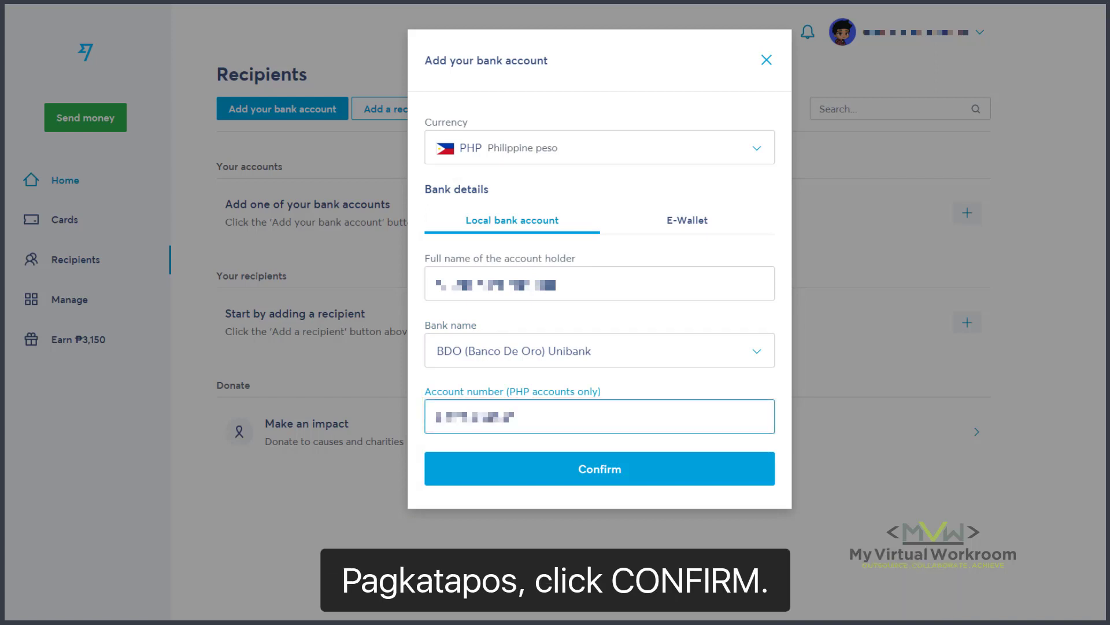
{"action": "left_click", "coordinate": [665, 471]}
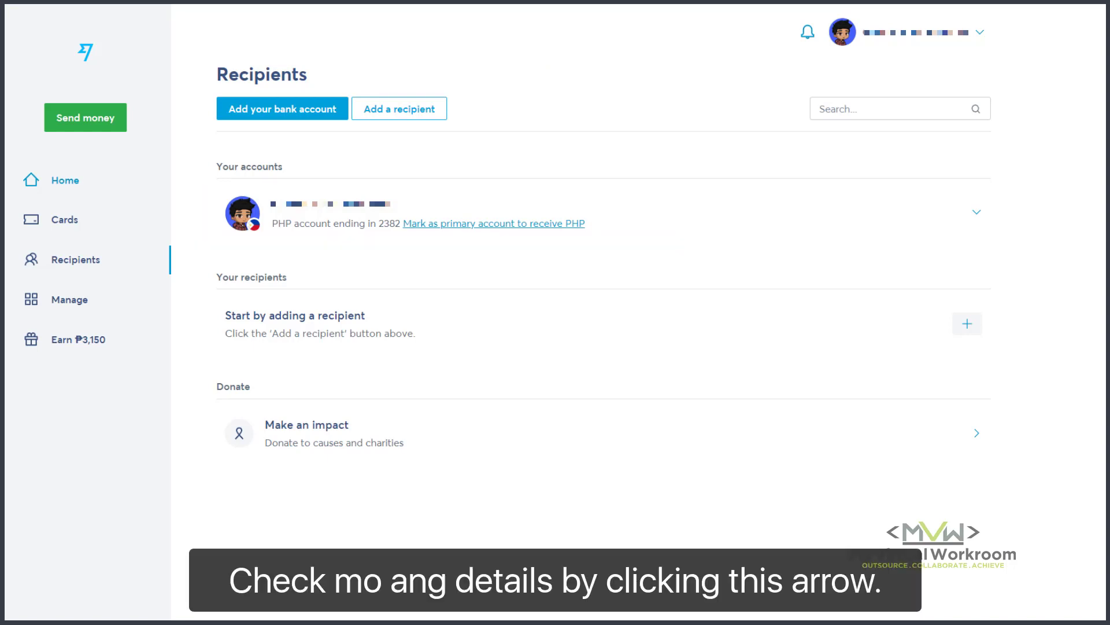
- Give the new BDO Unibank account the nickname 'BDO'
{"action": "left_click", "coordinate": [975, 212]}
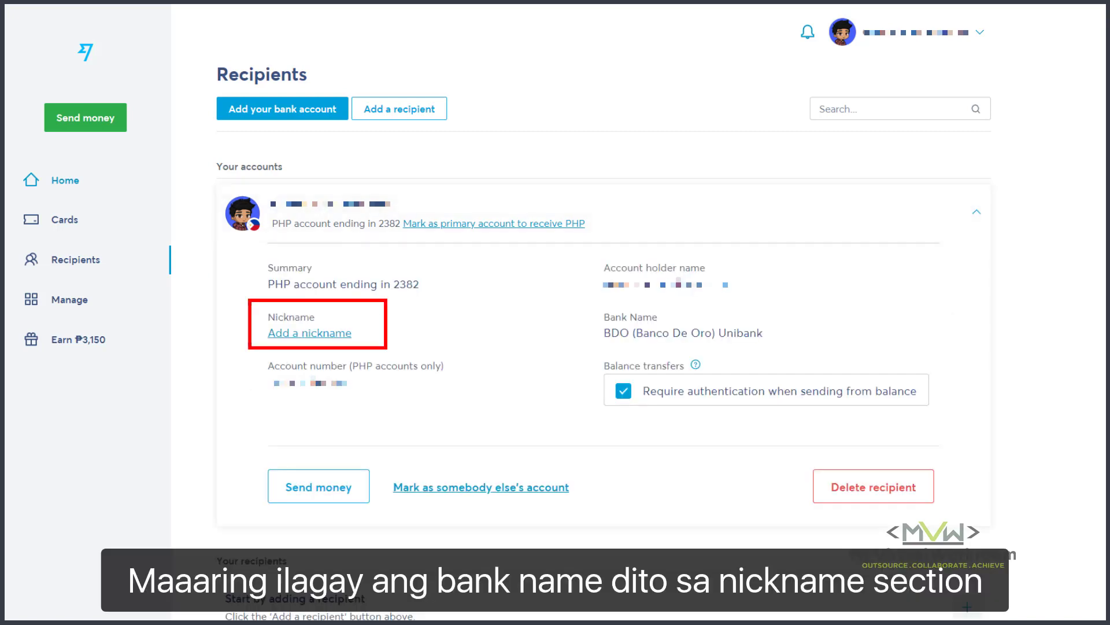
{"action": "left_click", "coordinate": [327, 334]}
{"action": "type", "text": "BDO"}
{"action": "left_click", "coordinate": [622, 298]}
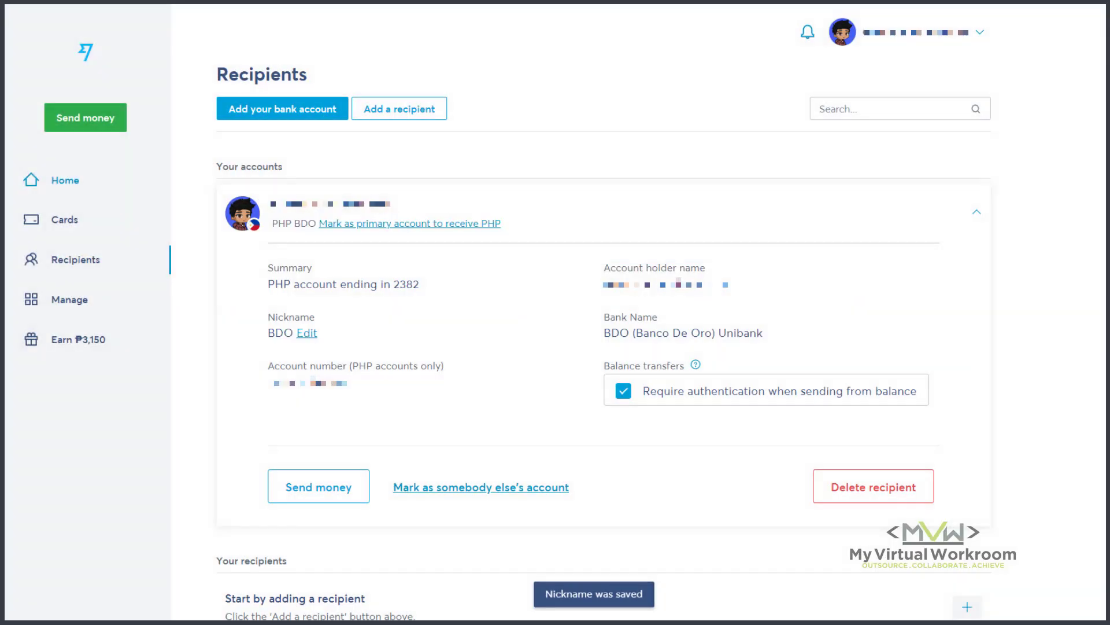
{"action": "left_click", "coordinate": [976, 213]}
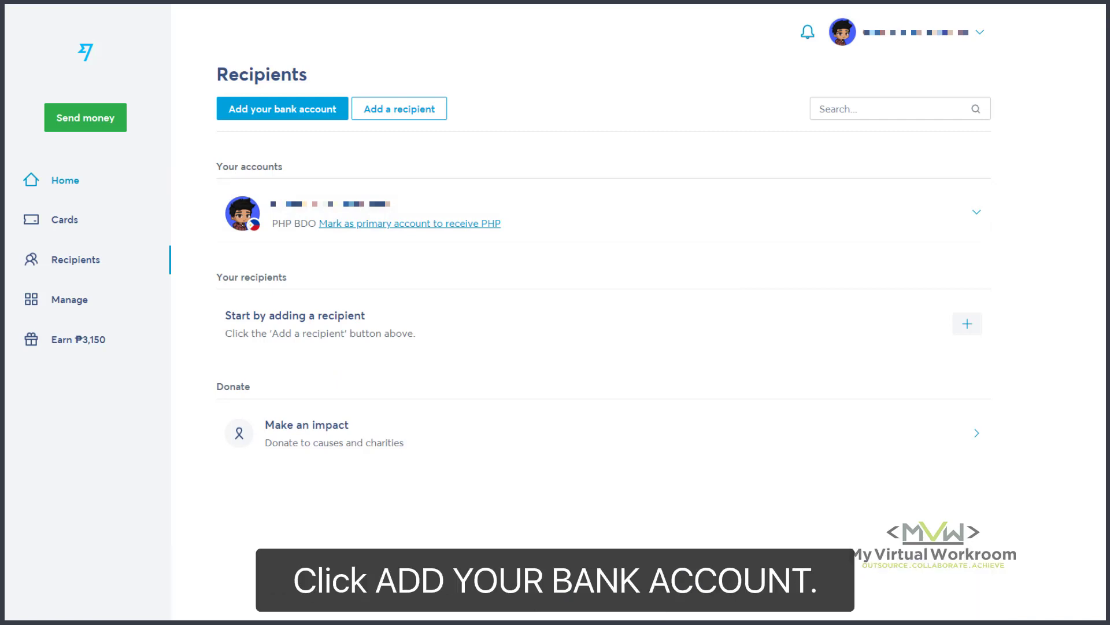
- Add a PHP PayMaya e-wallet as your own account using a +63 mobile number
{"action": "left_click", "coordinate": [297, 116]}
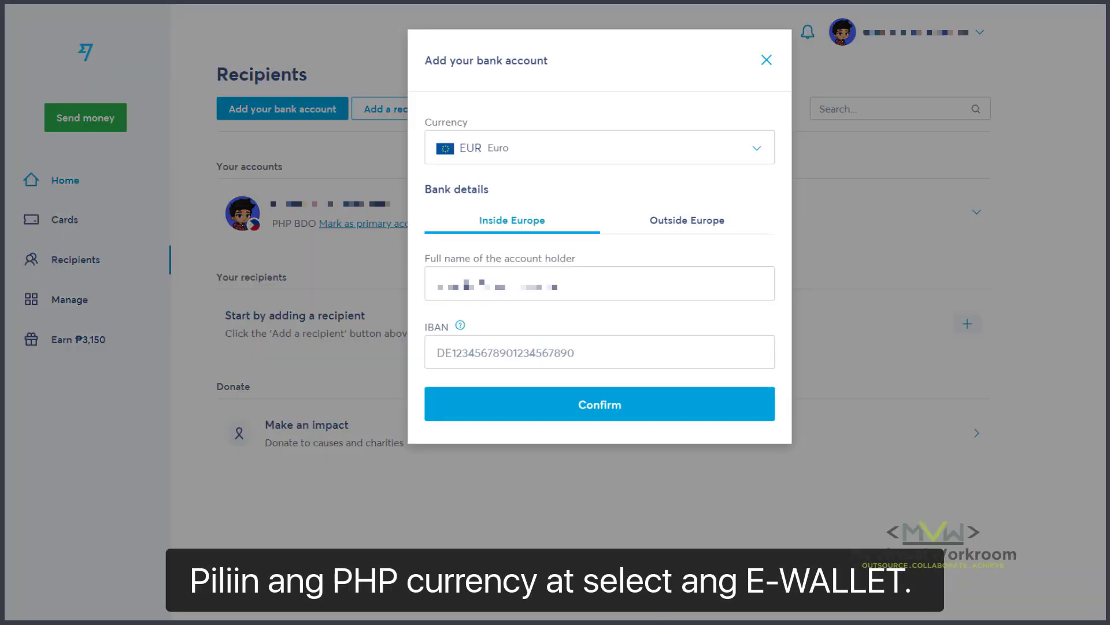
{"action": "left_click", "coordinate": [600, 148]}
{"action": "type", "text": "php"}
{"action": "left_click", "coordinate": [509, 220]}
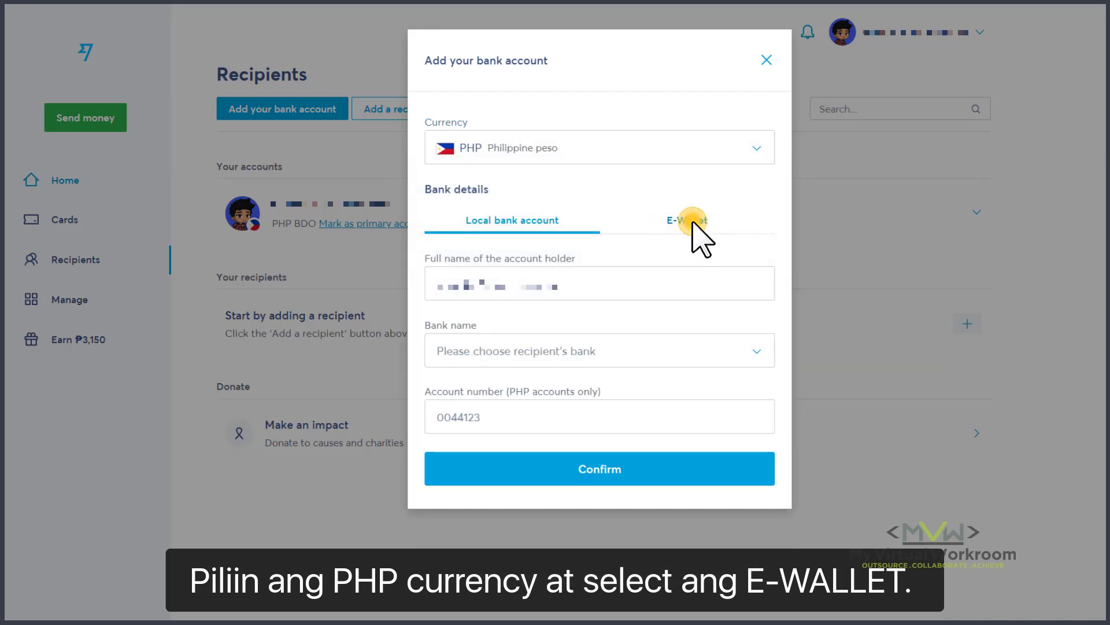
{"action": "left_click", "coordinate": [693, 221]}
{"action": "left_click", "coordinate": [618, 351]}
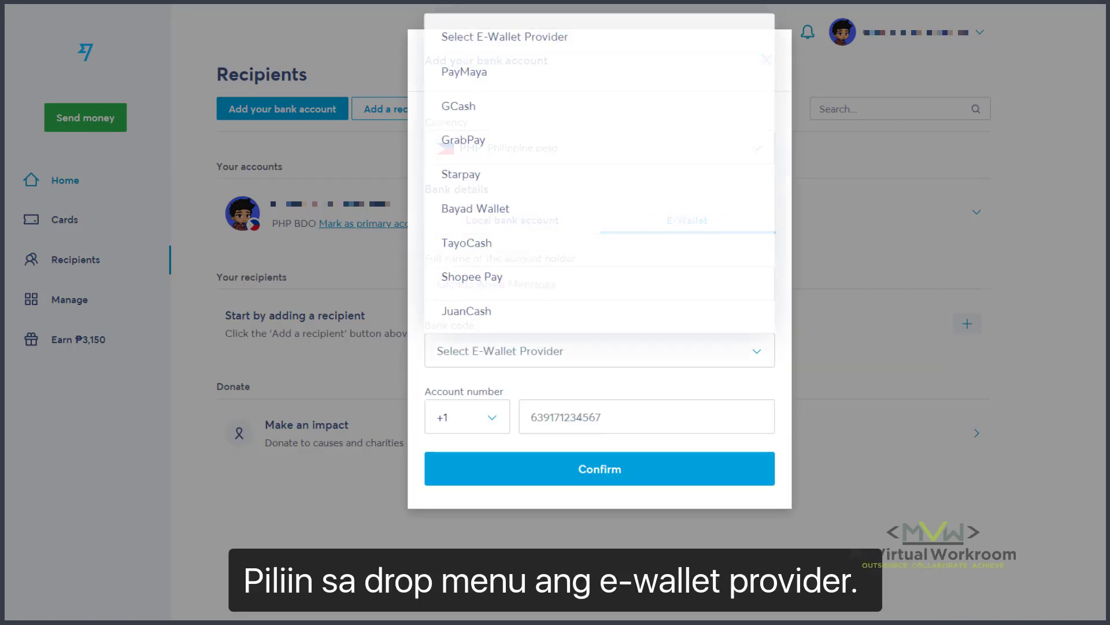
{"action": "left_click", "coordinate": [504, 72]}
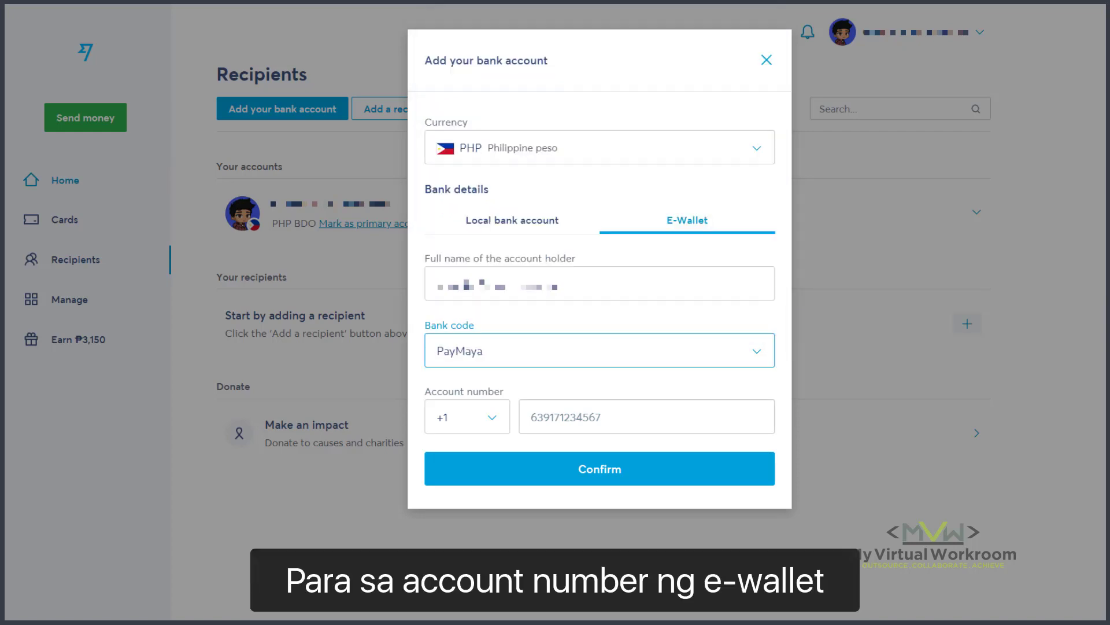
{"action": "left_click", "coordinate": [463, 417]}
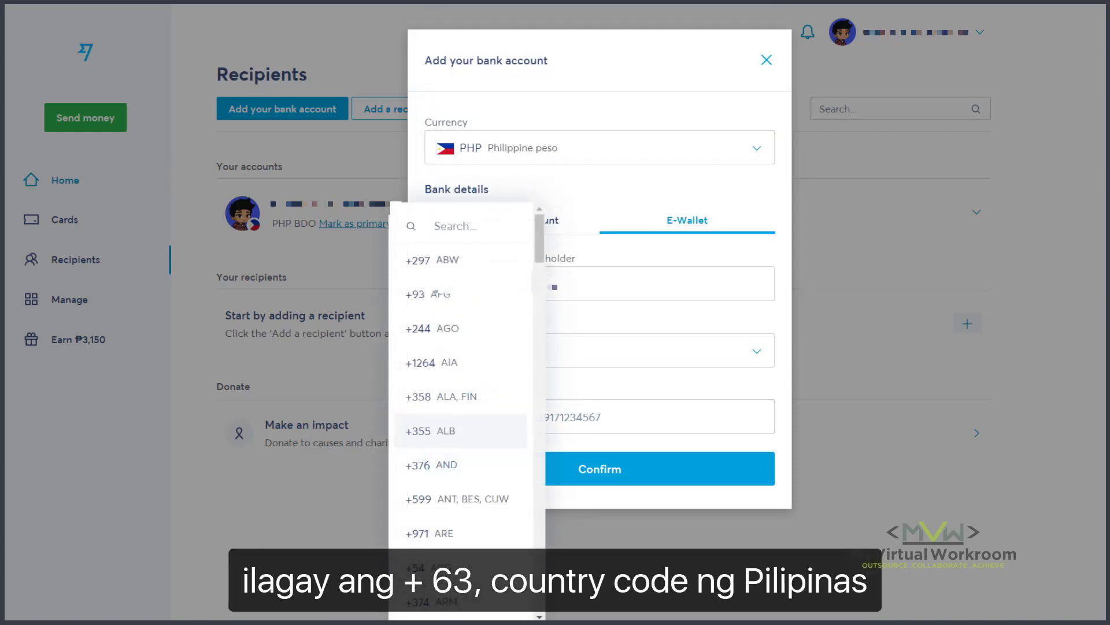
{"action": "type", "text": "63"}
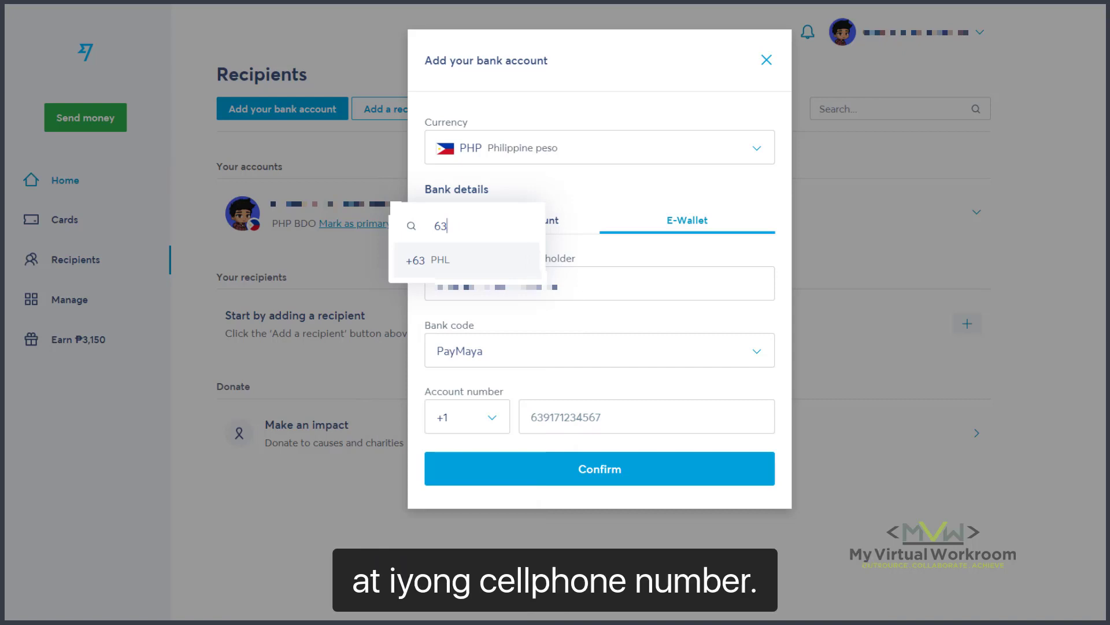
{"action": "key", "text": "Return"}
{"action": "key", "text": "BackSpace"}
{"action": "key", "text": "BackSpace"}
{"action": "key", "text": "BackSpace"}
{"action": "key", "text": "BackSpace"}
{"action": "key", "text": "BackSpace"}
{"action": "key", "text": "BackSpace"}
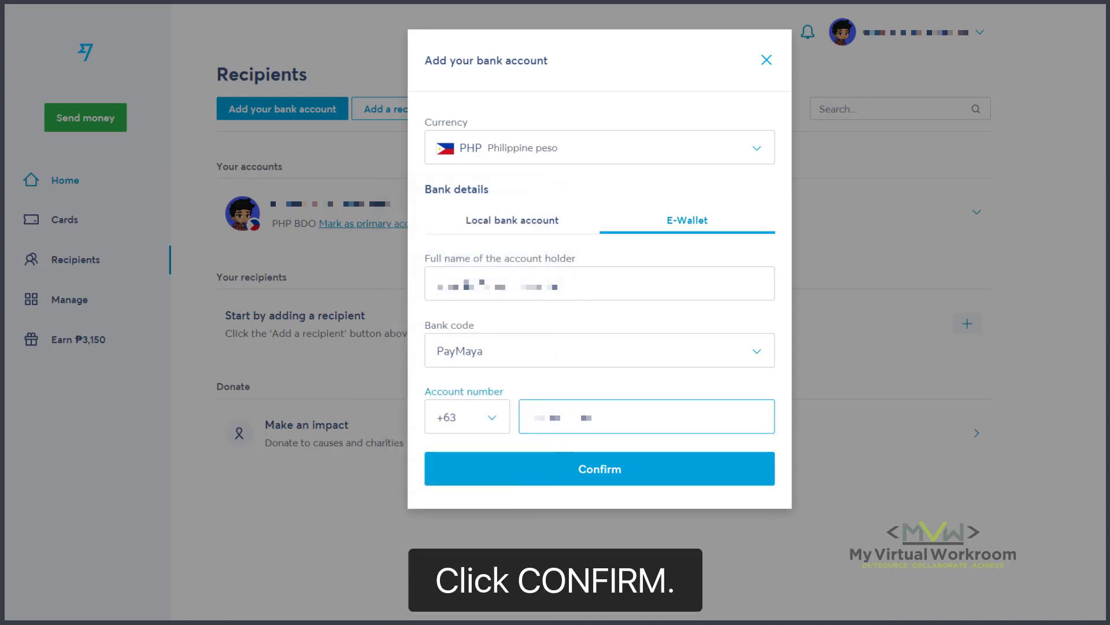
{"action": "left_click", "coordinate": [625, 473]}
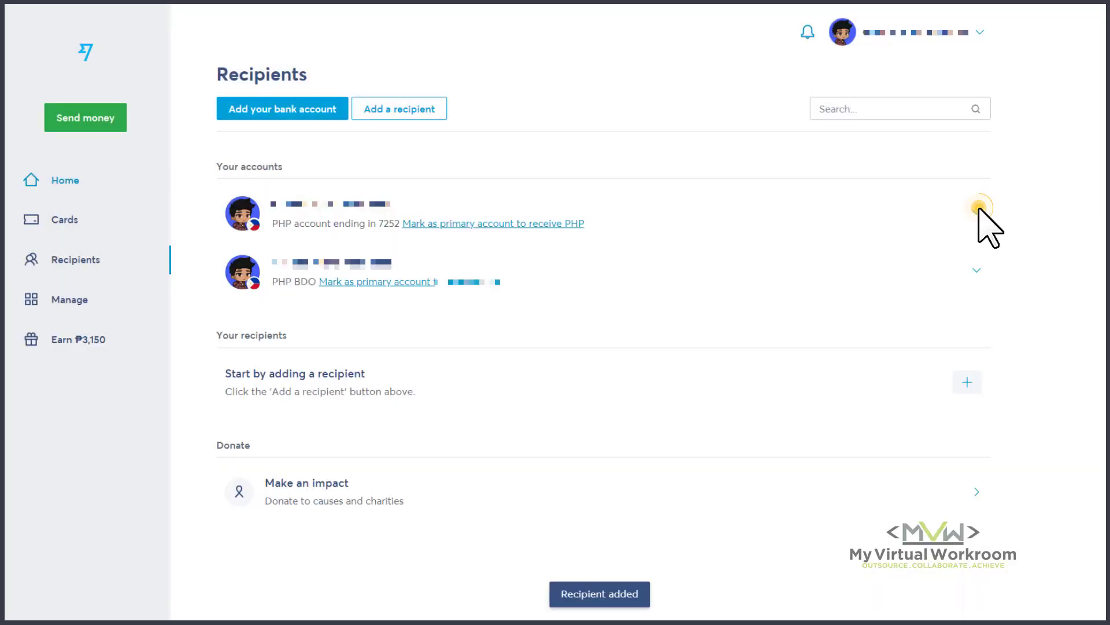
- Give the new e-wallet account the nickname 'PayMaya'
{"action": "left_click", "coordinate": [977, 212]}
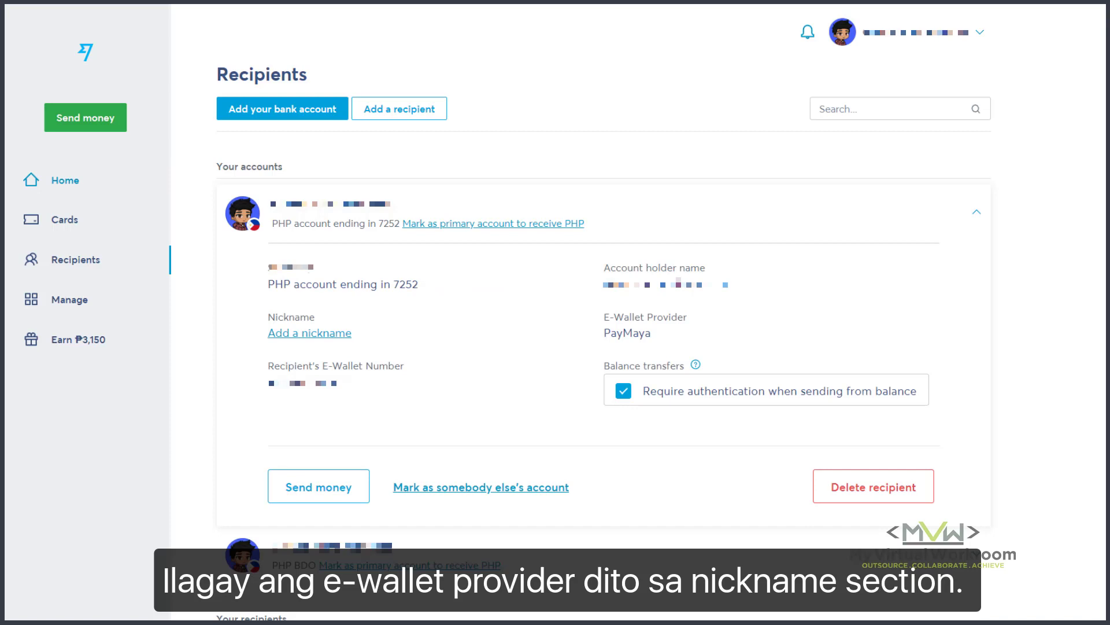
{"action": "left_click", "coordinate": [308, 333]}
{"action": "type", "text": "PayMaya"}
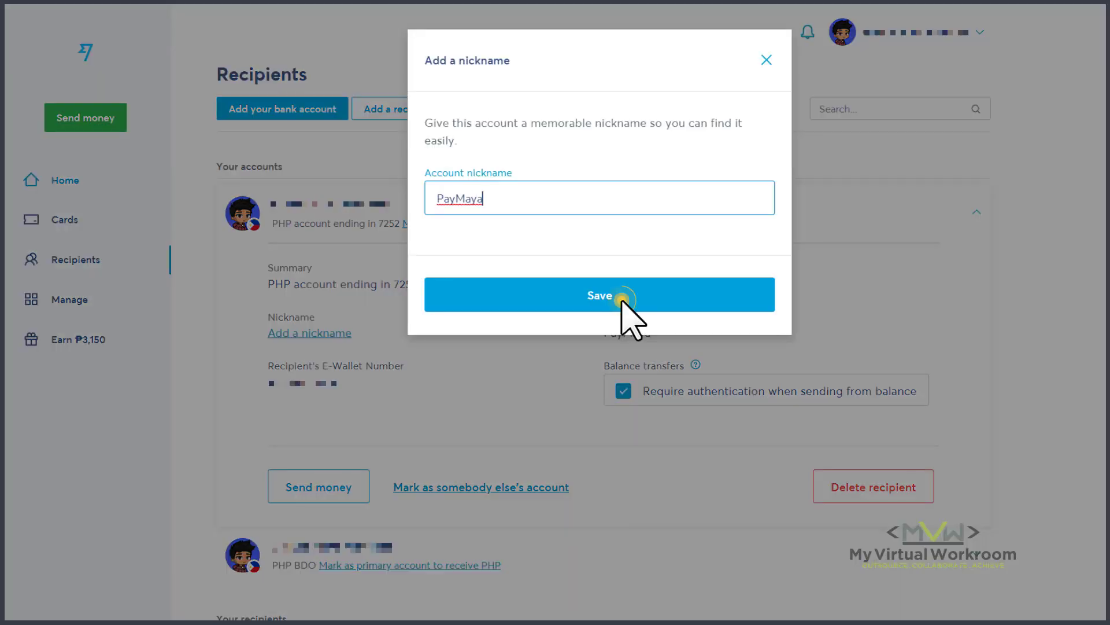
{"action": "left_click", "coordinate": [622, 298]}
{"action": "left_click", "coordinate": [976, 212]}
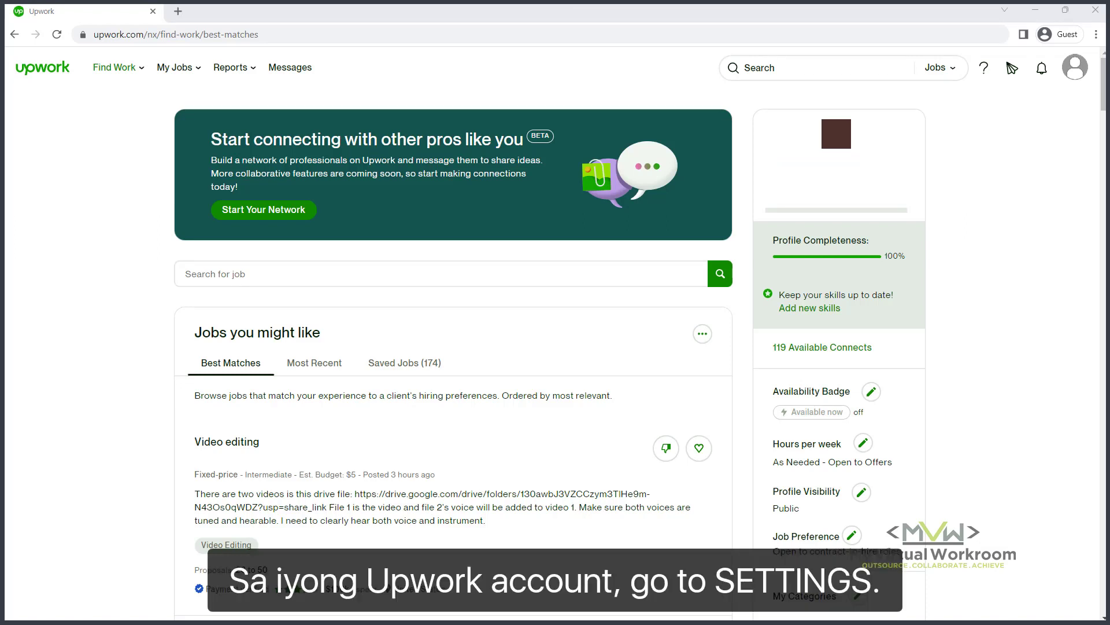
- In Upwork's Get Paid settings, add a Direct to U.S. Bank (USD) payment method
{"action": "left_click", "coordinate": [1077, 68]}
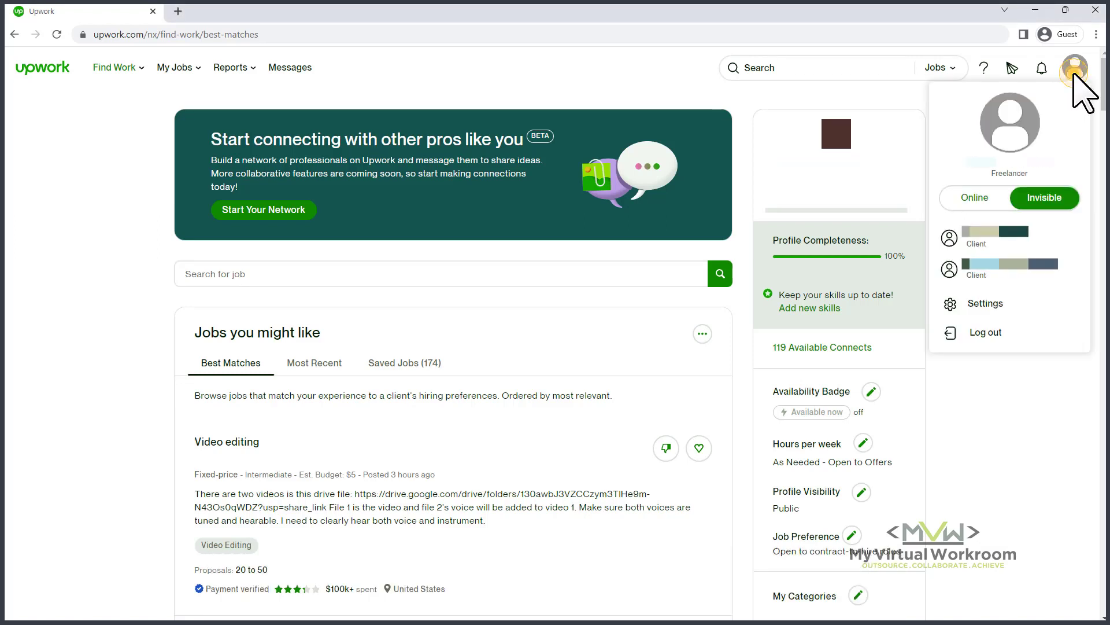
{"action": "left_click", "coordinate": [1064, 305]}
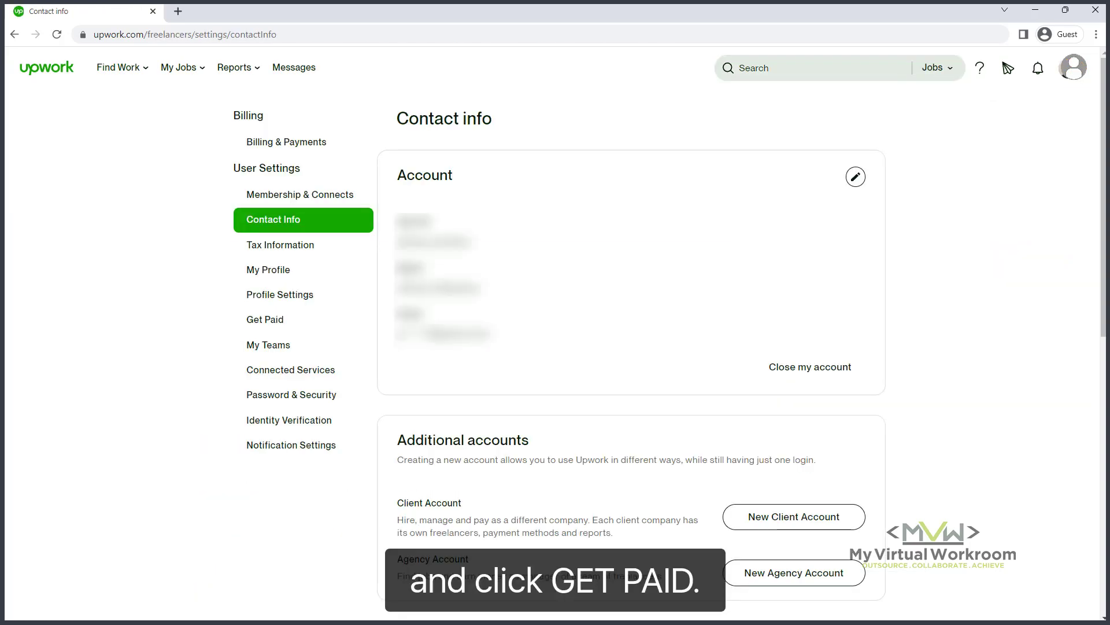
{"action": "left_click", "coordinate": [282, 317]}
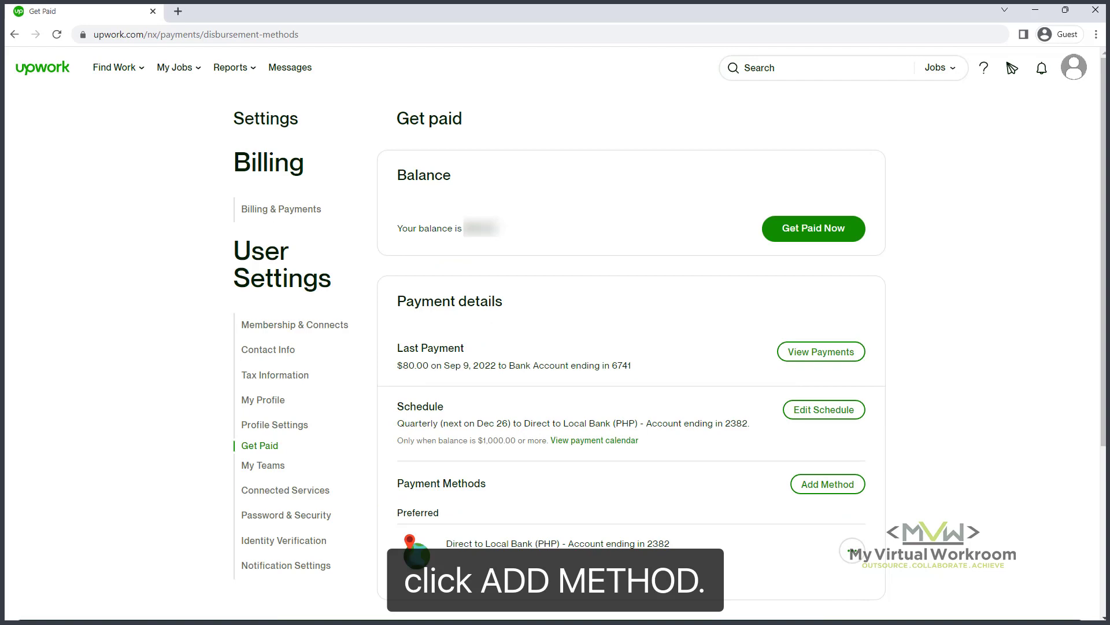
{"action": "left_click", "coordinate": [829, 482]}
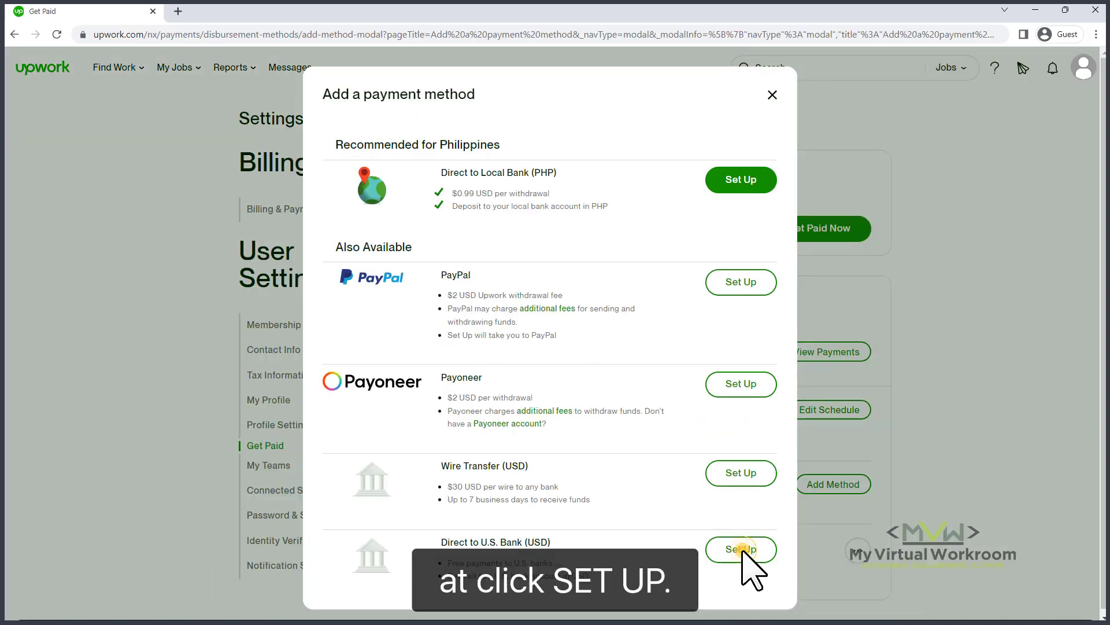
{"action": "left_click", "coordinate": [741, 550]}
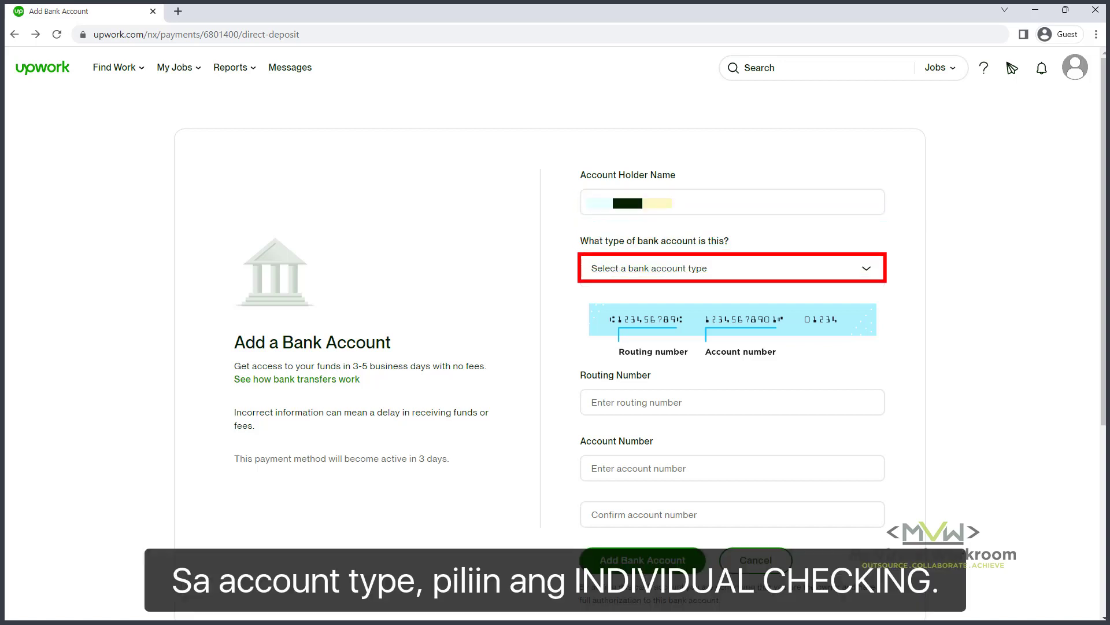
- Choose Individual Checking as the account type and start entering the Wise routing number
{"action": "left_click", "coordinate": [862, 269]}
{"action": "left_click", "coordinate": [862, 289]}
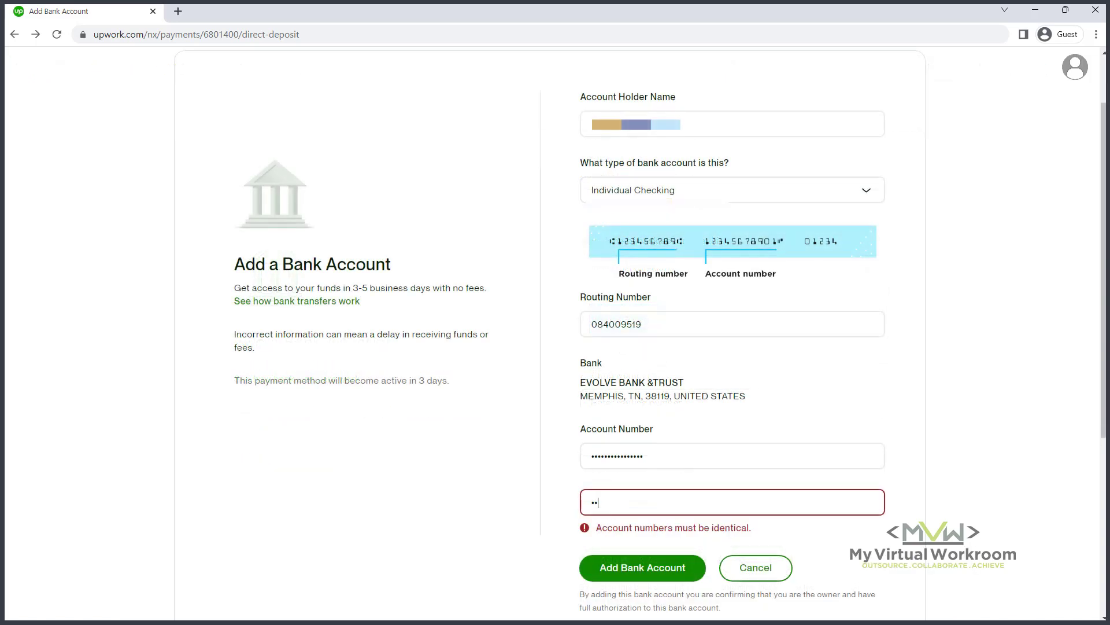
{"action": "type", "text": "901"}
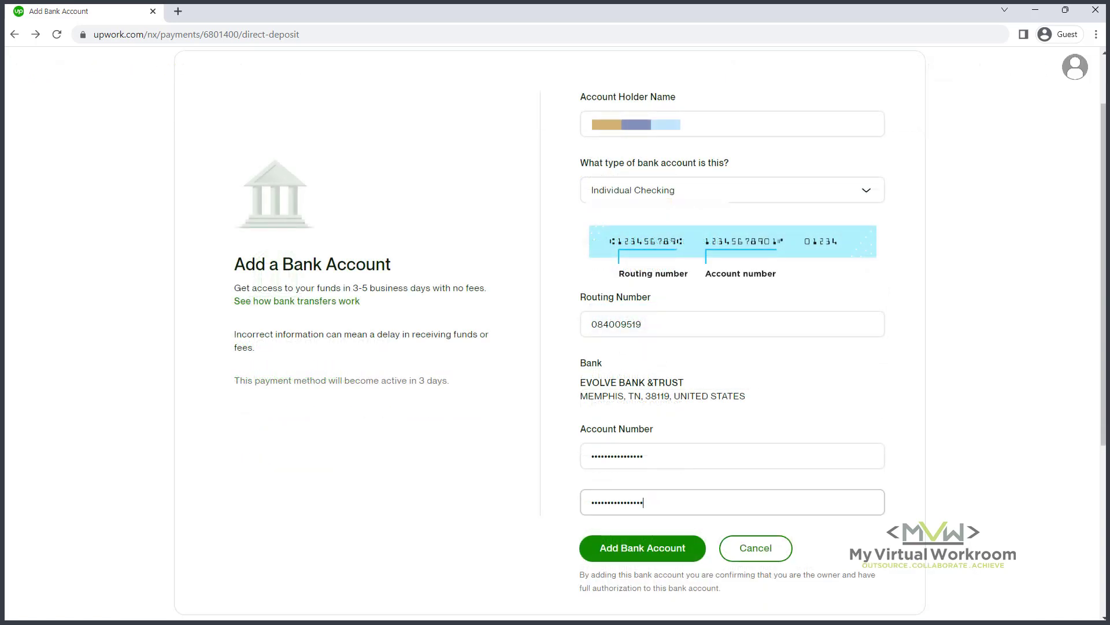